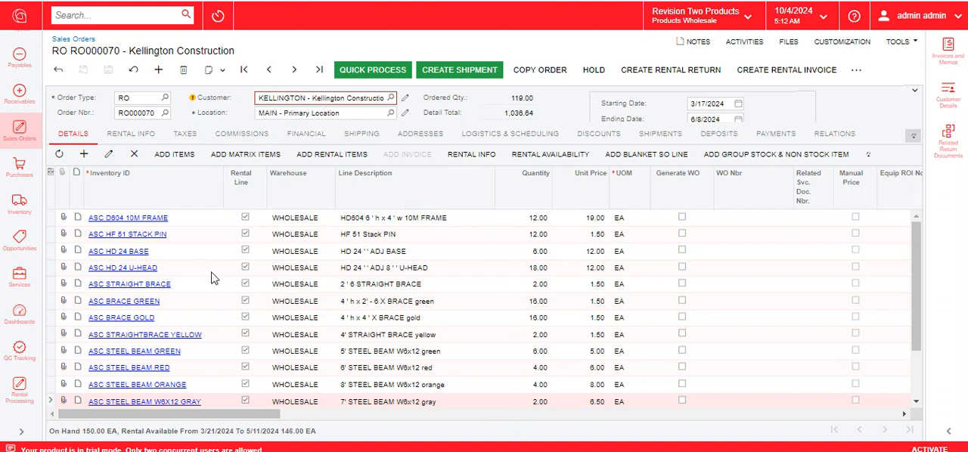
Step: Review the rental details of the ASC D604 10M FRAME line, including its monthly 28-day rate and invoicing schedule
mouse_move(915, 258)
mouse_down()
mouse_move(915, 334)
mouse_move(917, 261)
mouse_up()
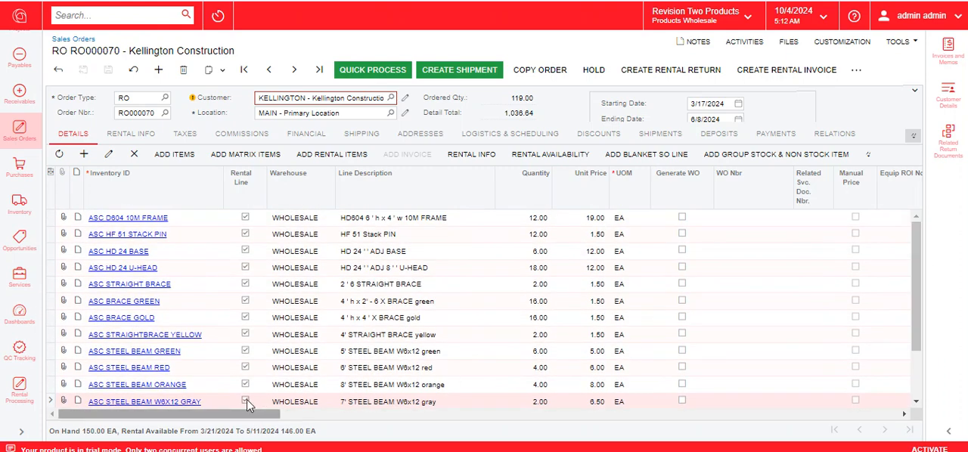
click(57, 220)
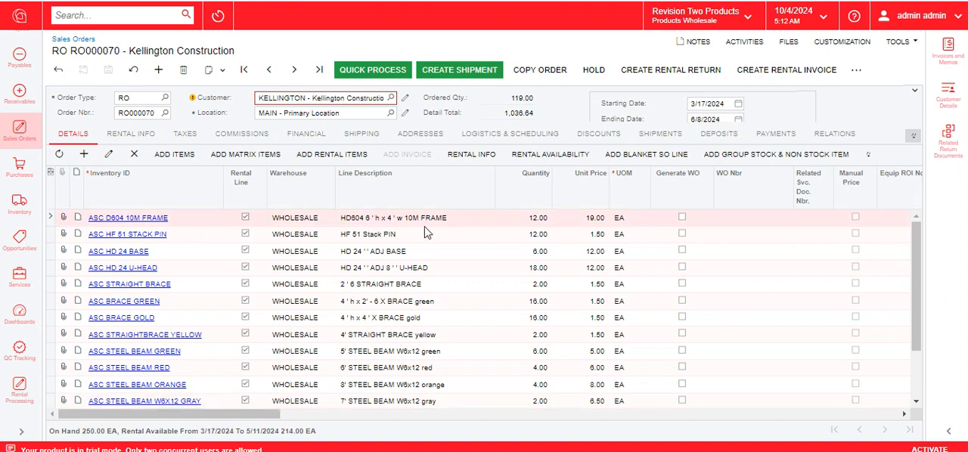
click(492, 155)
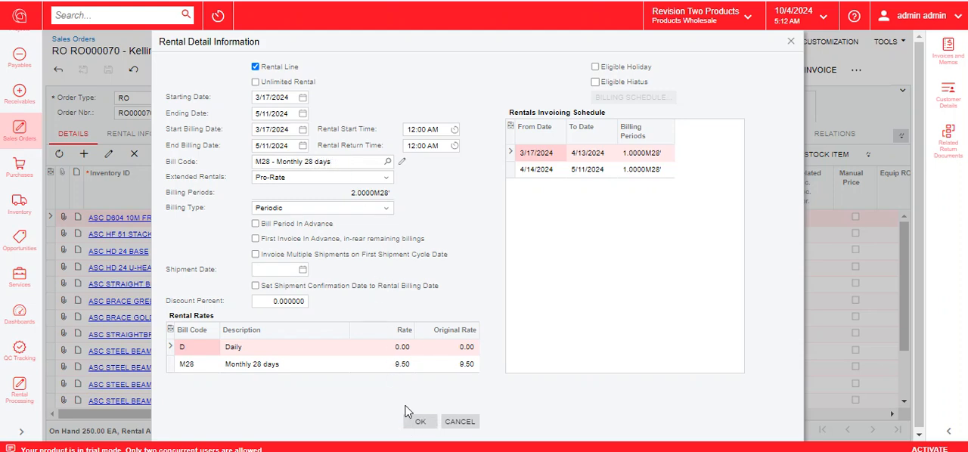
click(180, 366)
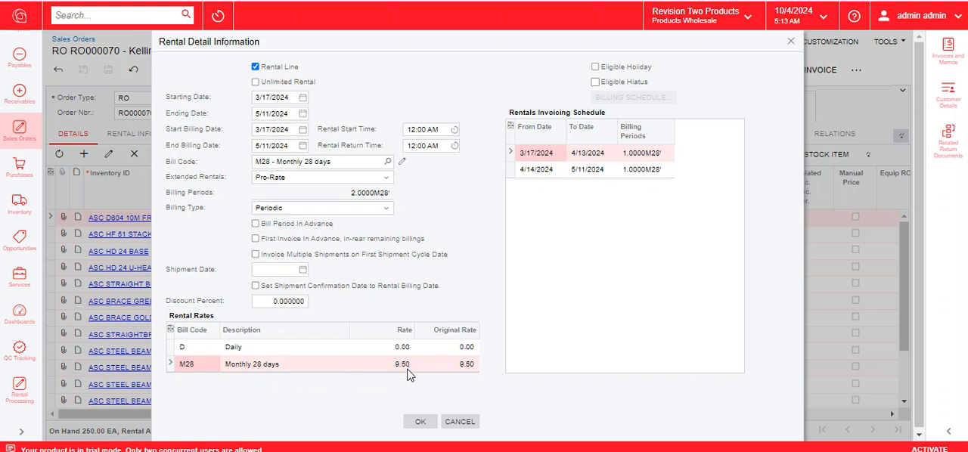
click(422, 422)
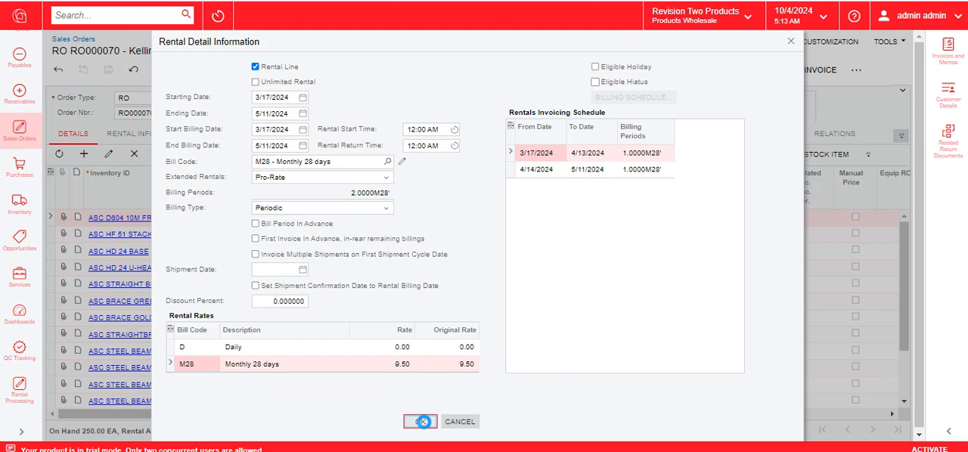
click(422, 421)
Step: Review the rental dates, rates and invoicing schedule of the ASC HD404 10M FRAME line
scroll(426, 354, down, 2)
scroll(426, 354, up, 2)
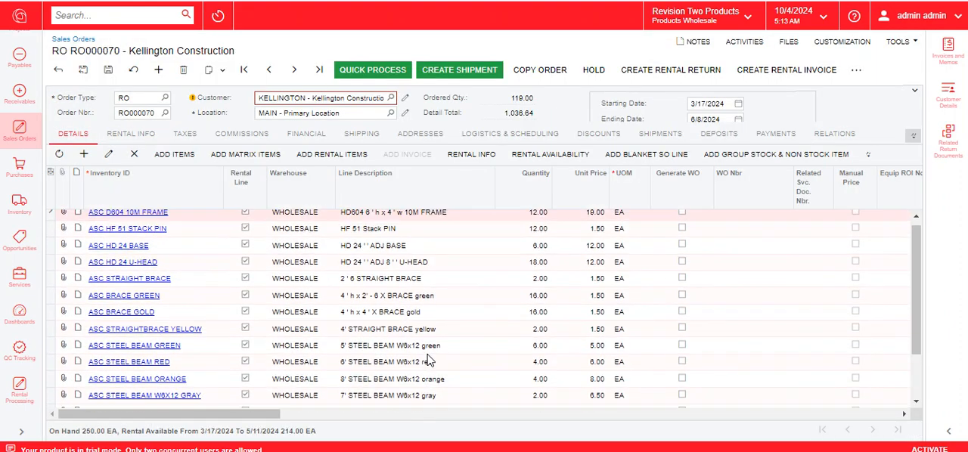
scroll(426, 354, down, 2)
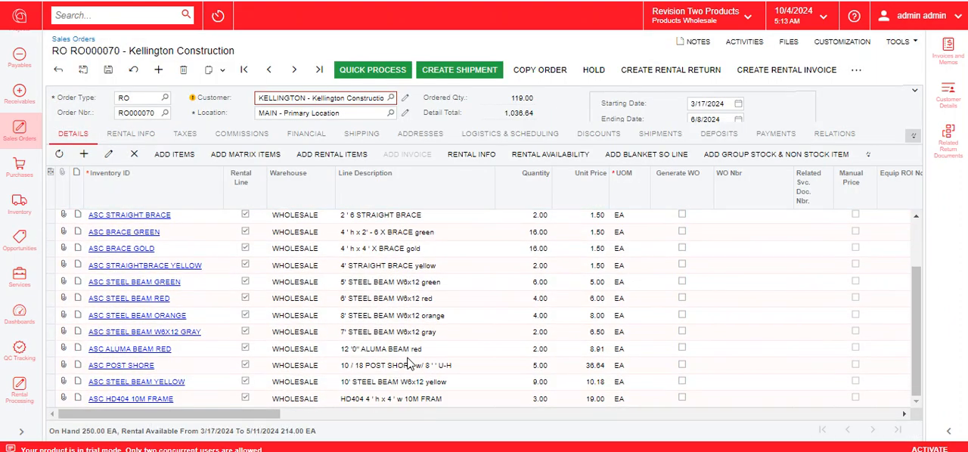
click(52, 399)
click(473, 155)
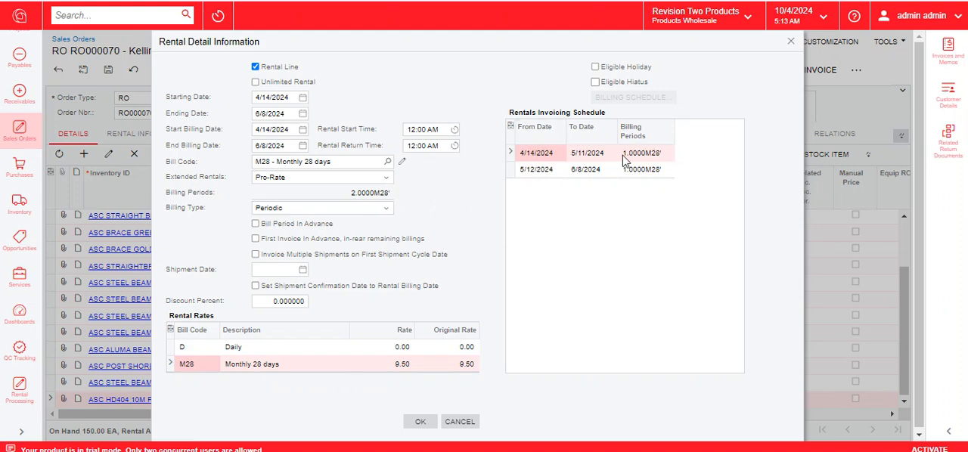
click(422, 423)
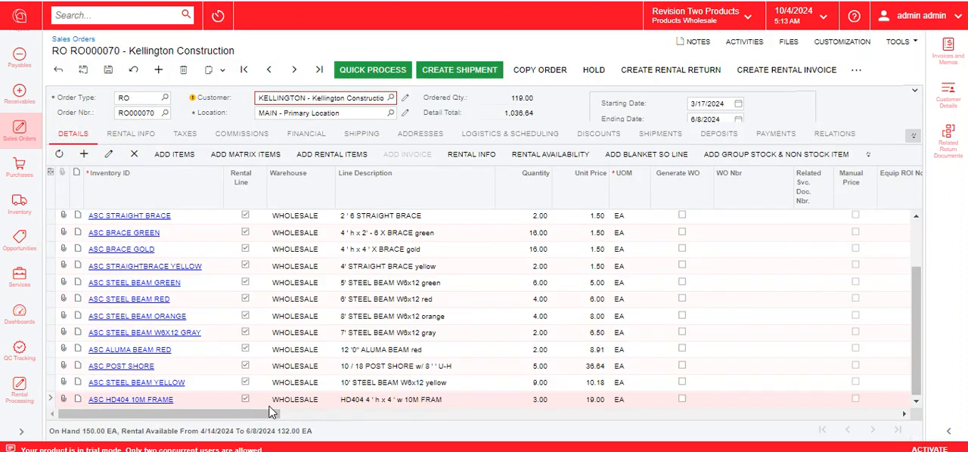
Step: Examine the Requested On, Start Billing Date and End Billing Date values across the order lines
drag(259, 418, 802, 420)
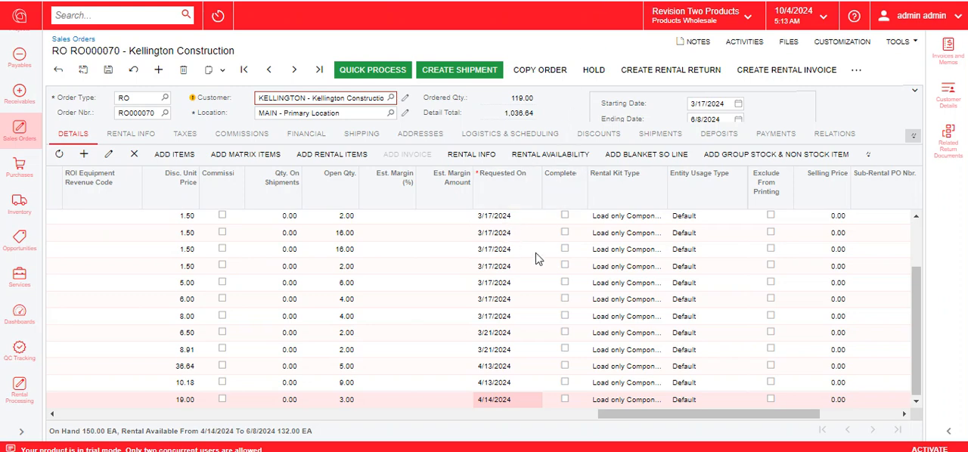
scroll(525, 243, up, 2)
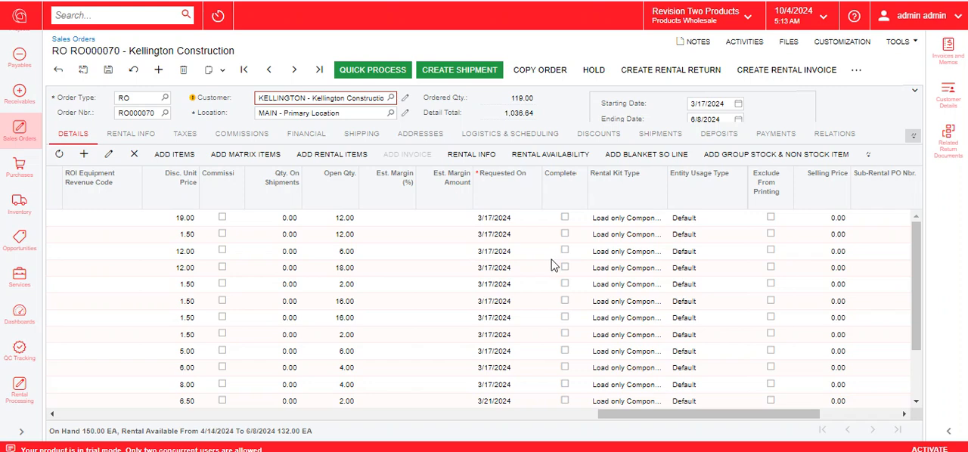
scroll(553, 264, down, 2)
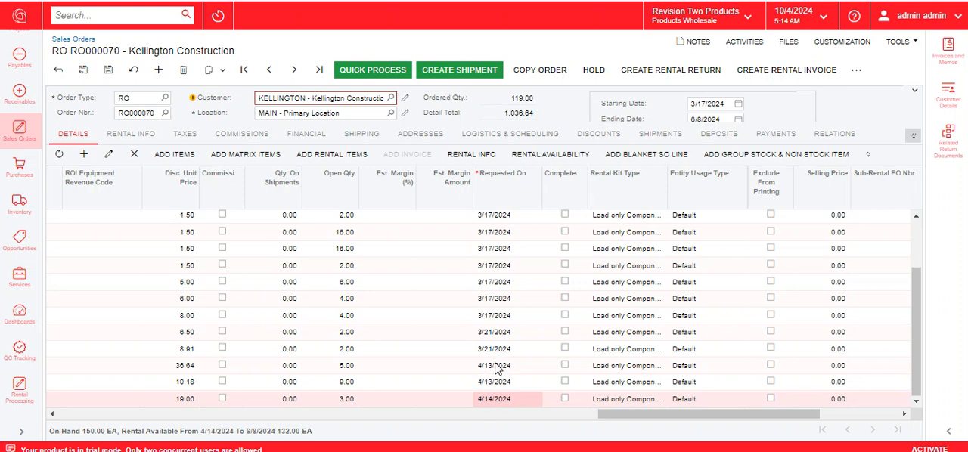
drag(625, 416, 613, 418)
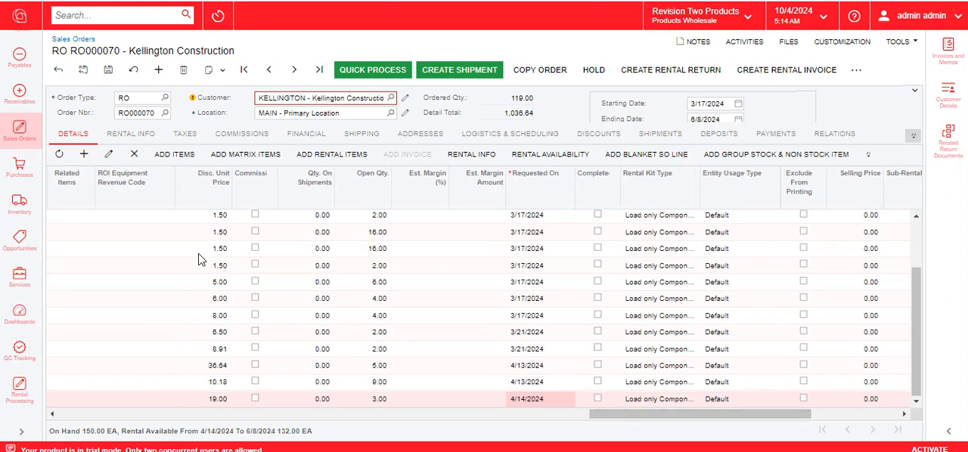
drag(719, 417, 829, 418)
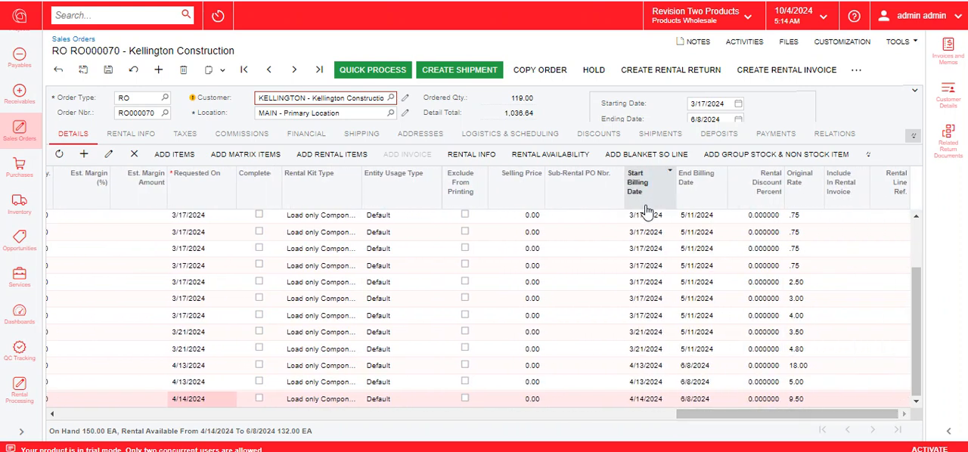
drag(754, 414, 89, 408)
Step: Save the rental order and create a shipment dated 3/17/2024 from the WHOLESALE warehouse
click(108, 68)
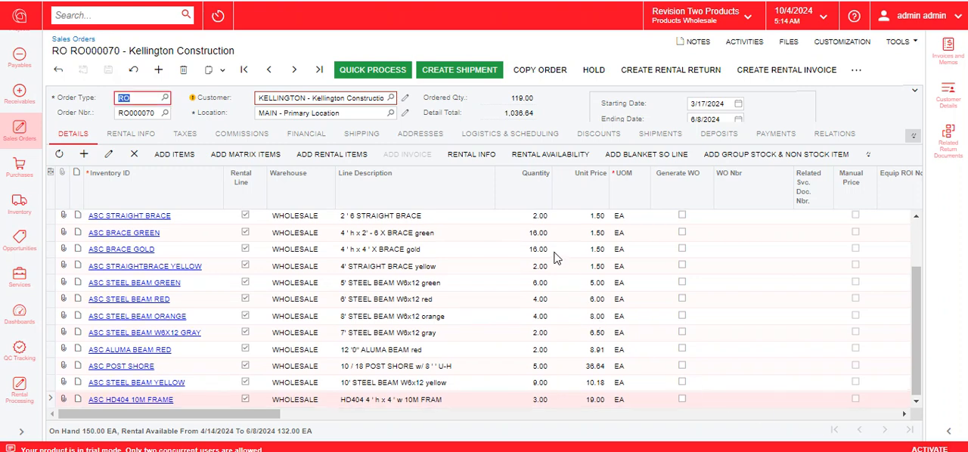
click(471, 76)
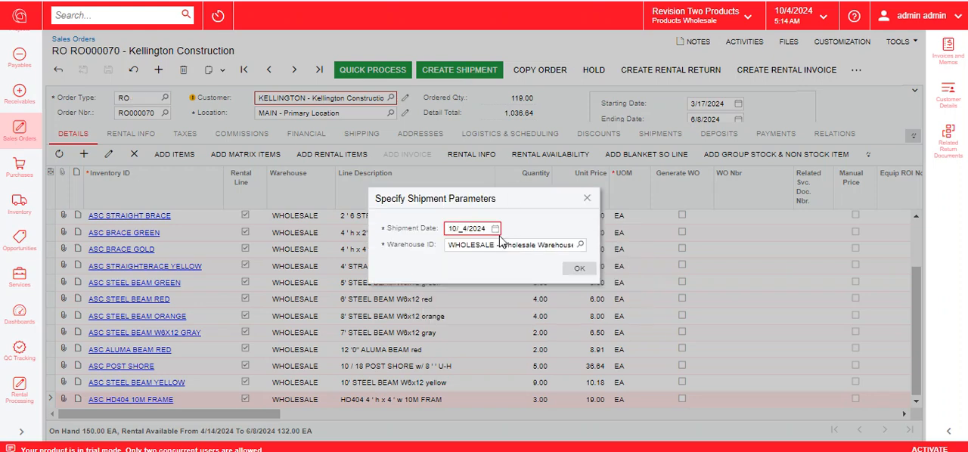
click(496, 229)
click(511, 243)
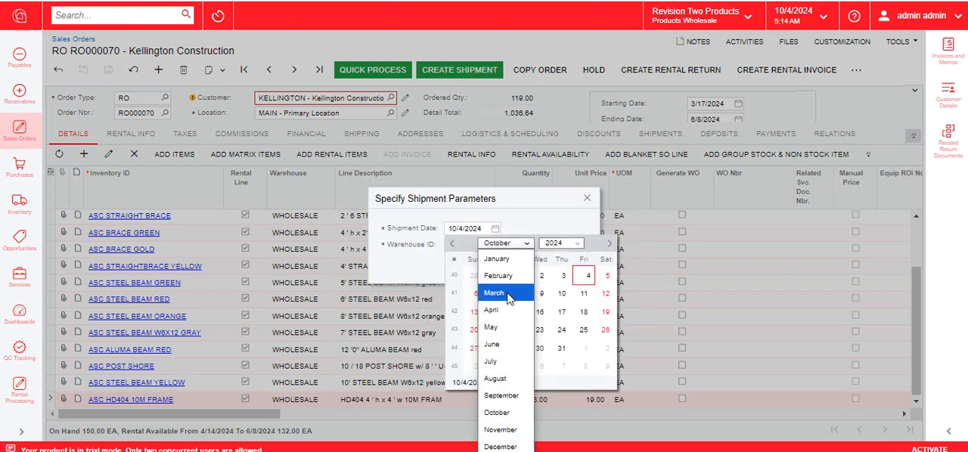
click(508, 293)
click(473, 330)
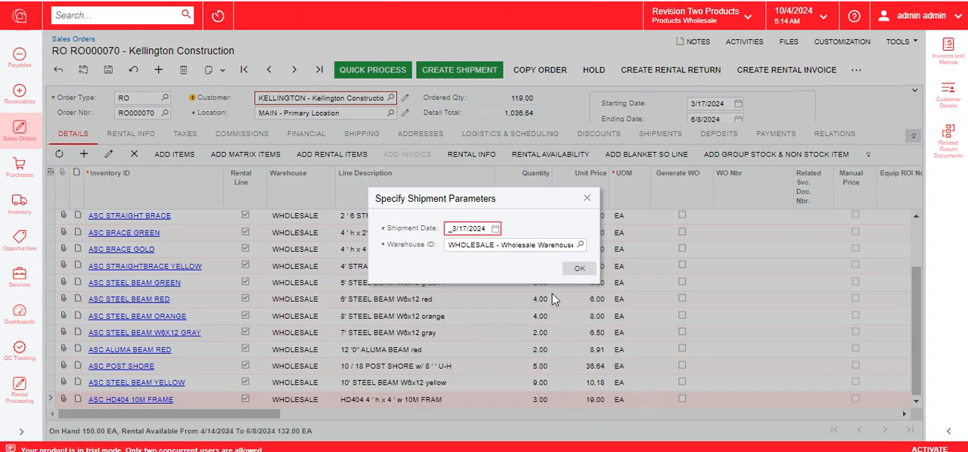
click(571, 270)
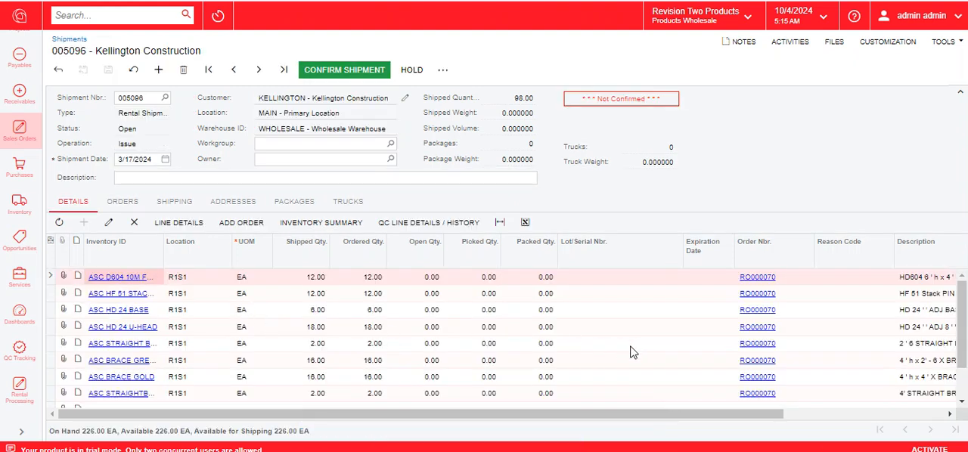
Step: Look through the lines of the 3/17/2024 shipment and confirm the shipment
drag(960, 342, 958, 369)
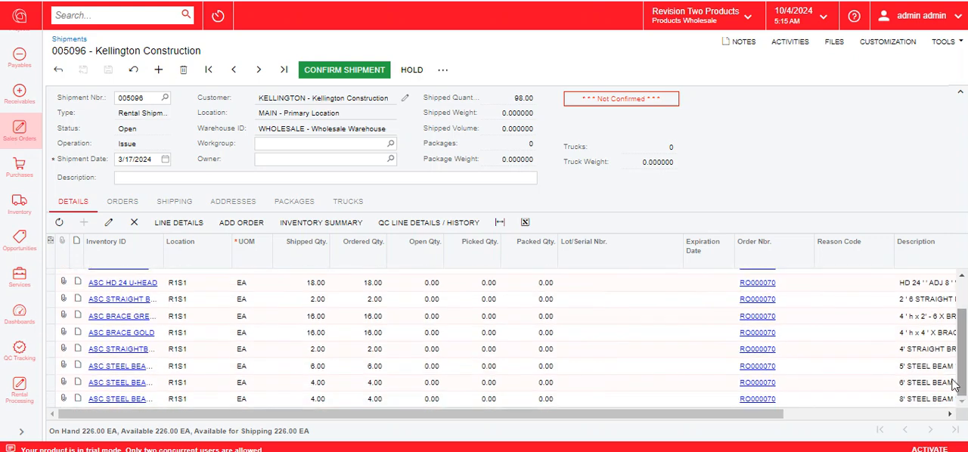
scroll(436, 350, up, 1)
scroll(436, 350, down, 1)
scroll(308, 291, up, 1)
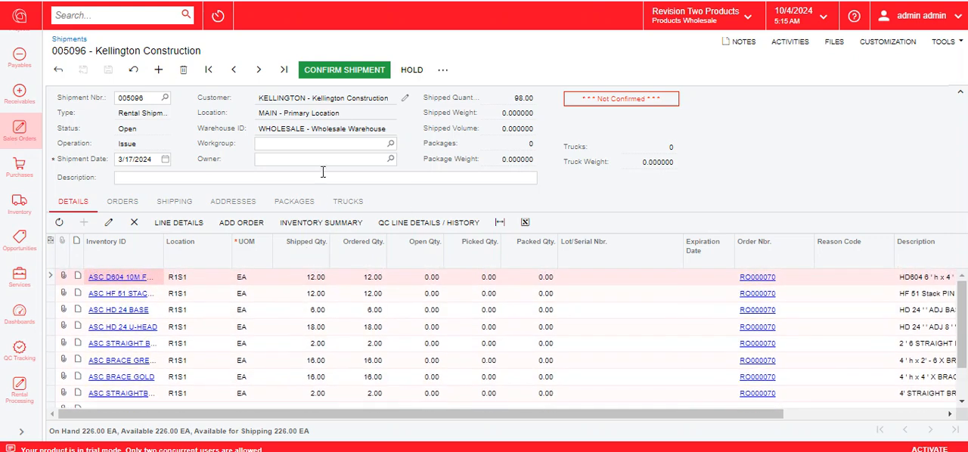
scroll(352, 340, down, 2)
click(341, 71)
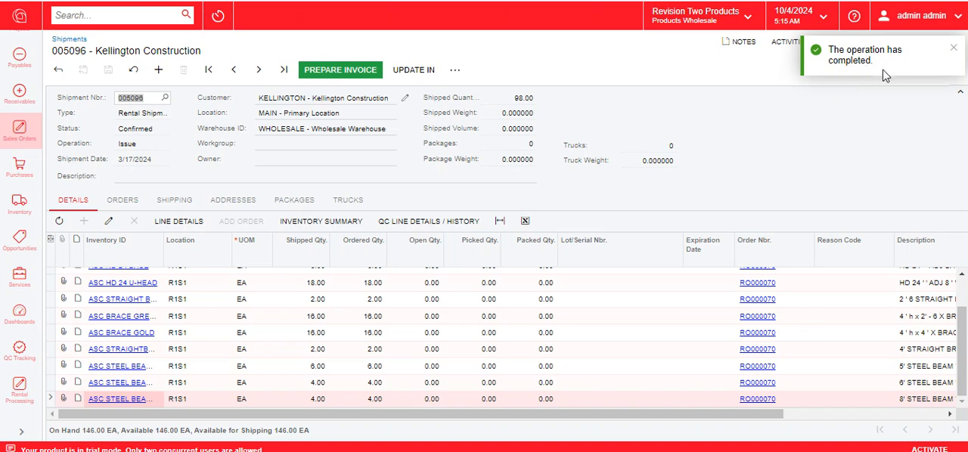
Step: Return to the rental order, create a shipment dated 3/21/2024 from the WHOLESALE warehouse, and confirm it
click(15, 2)
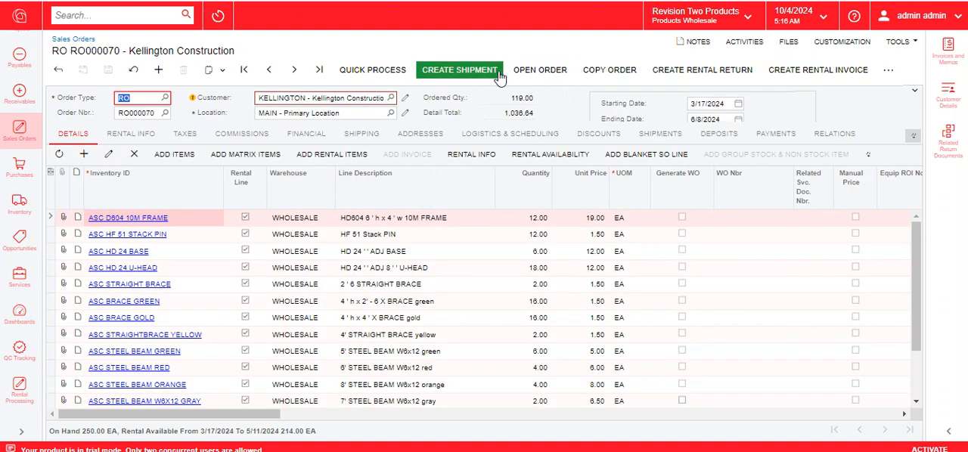
click(476, 73)
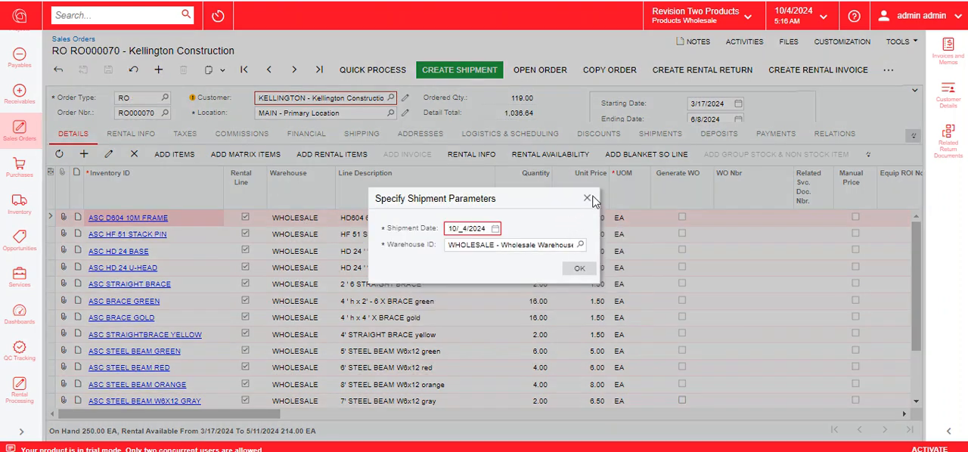
click(585, 137)
drag(213, 416, 191, 428)
click(495, 228)
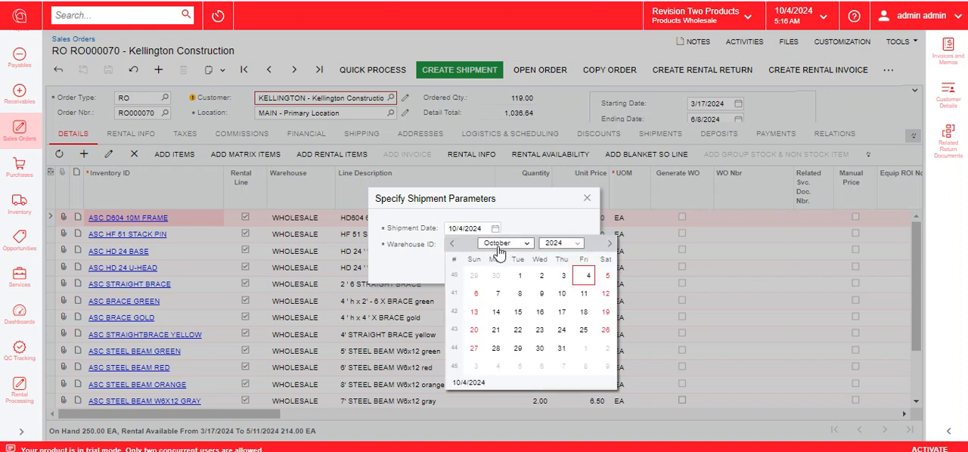
click(506, 243)
click(494, 292)
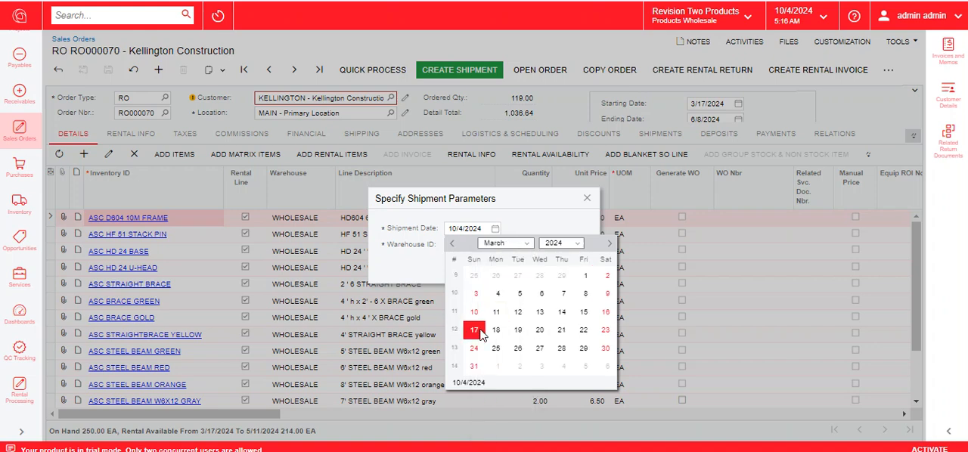
click(562, 329)
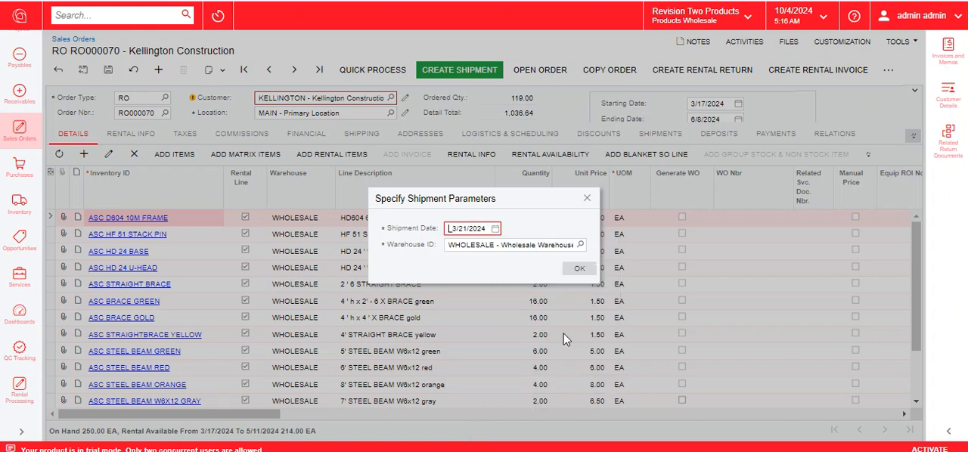
click(576, 270)
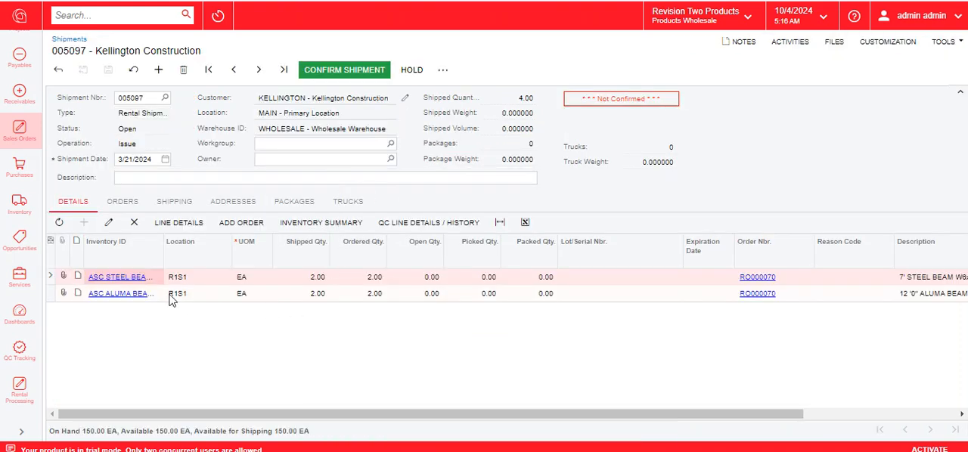
click(358, 75)
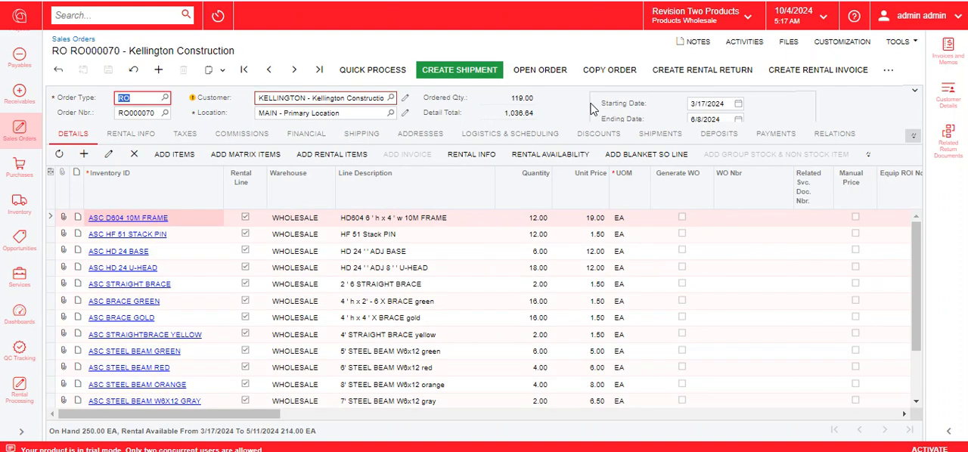
Step: Start creating rental invoices for the order and bring up the By Date calendar
click(802, 72)
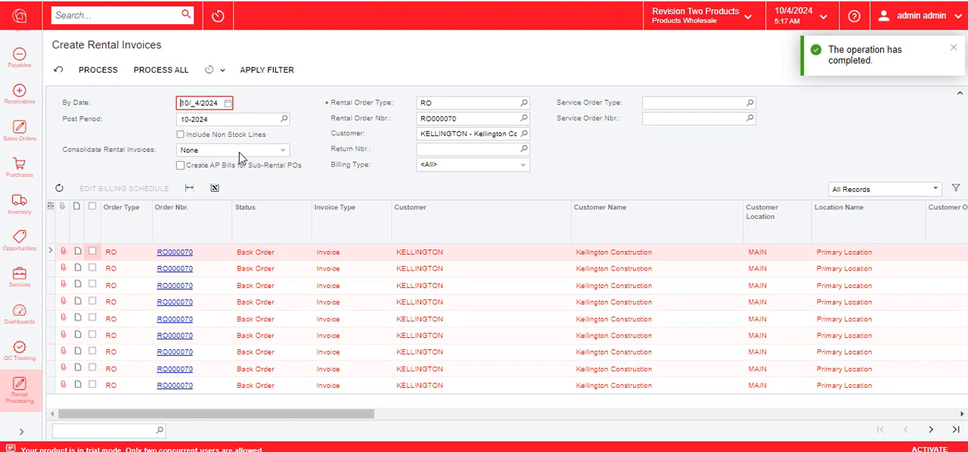
click(229, 104)
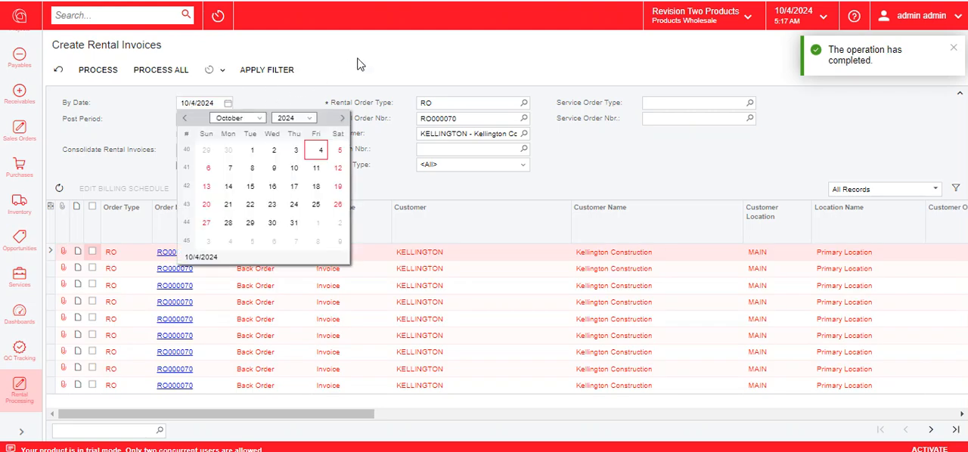
right_click(110, 0)
click(166, 69)
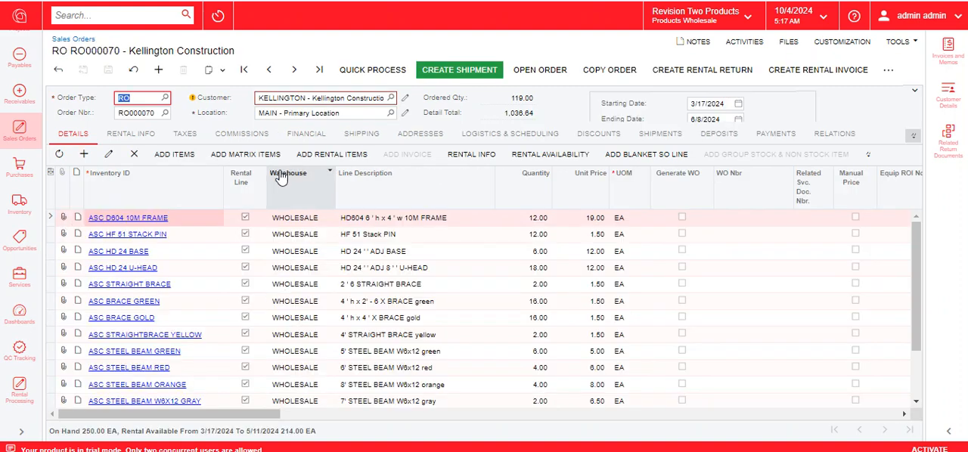
Step: Examine the rentals invoicing schedules in the rental info of the ASC D604 10M FRAME and ASC STEEL BEAM W6X12 GRAY order lines
click(462, 158)
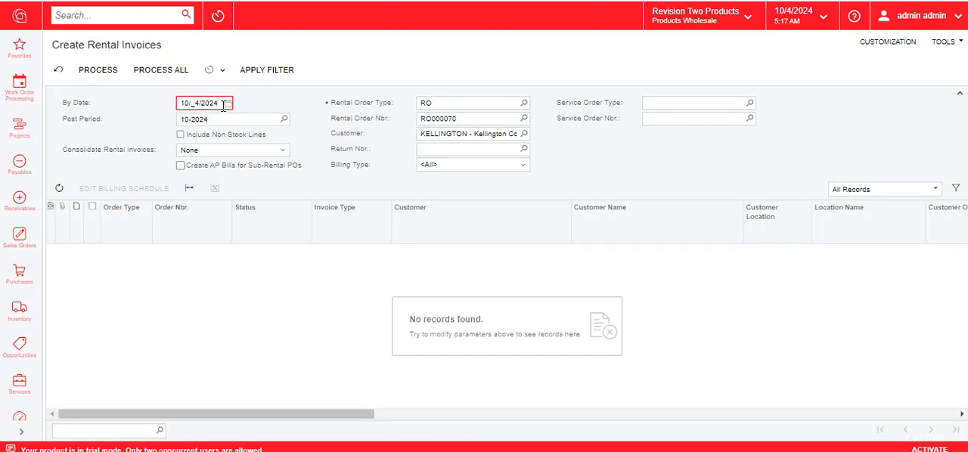
click(227, 103)
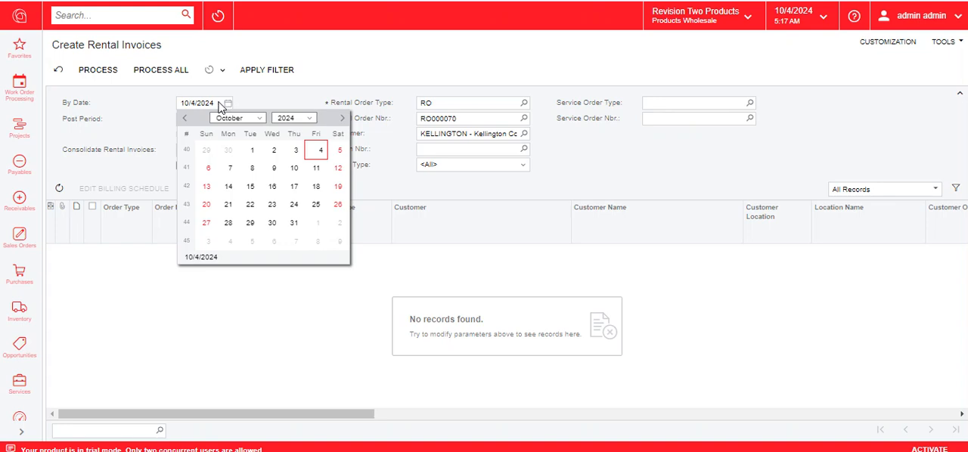
click(266, 69)
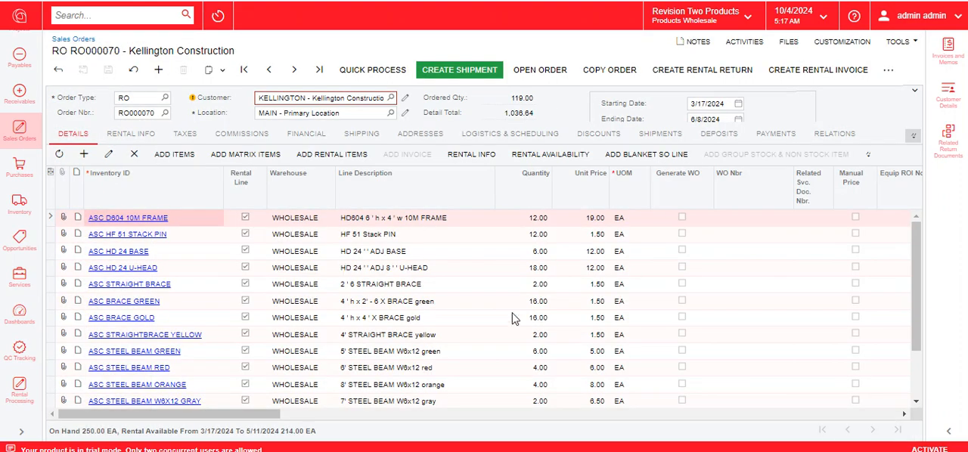
scroll(454, 332, down, 2)
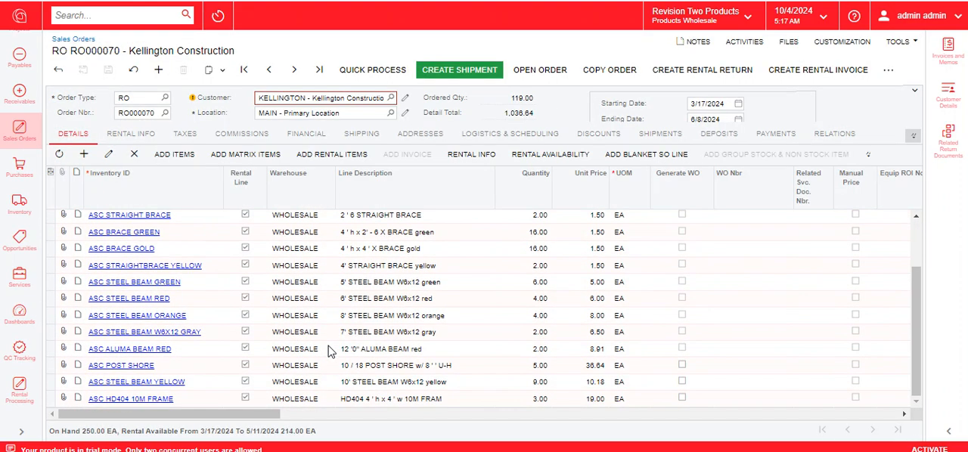
click(53, 333)
click(464, 159)
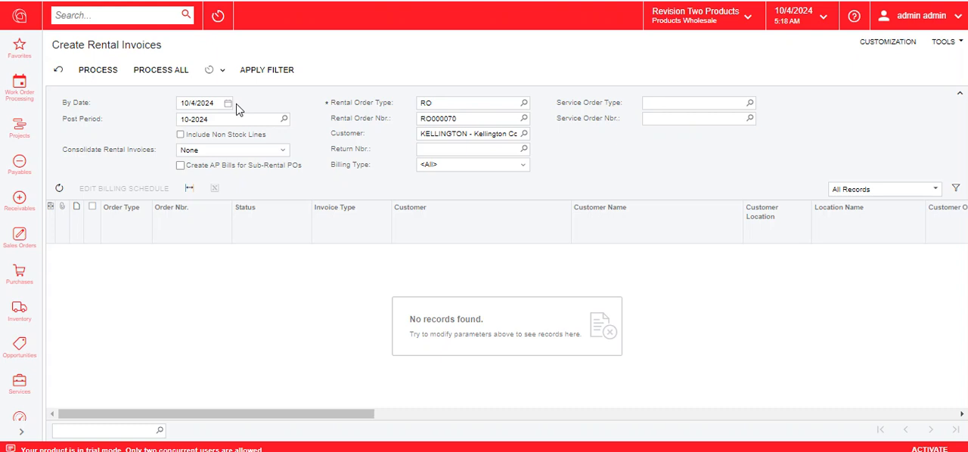
Step: Set the By Date for the rental invoices to 4/17/2024 and apply the filter
click(229, 105)
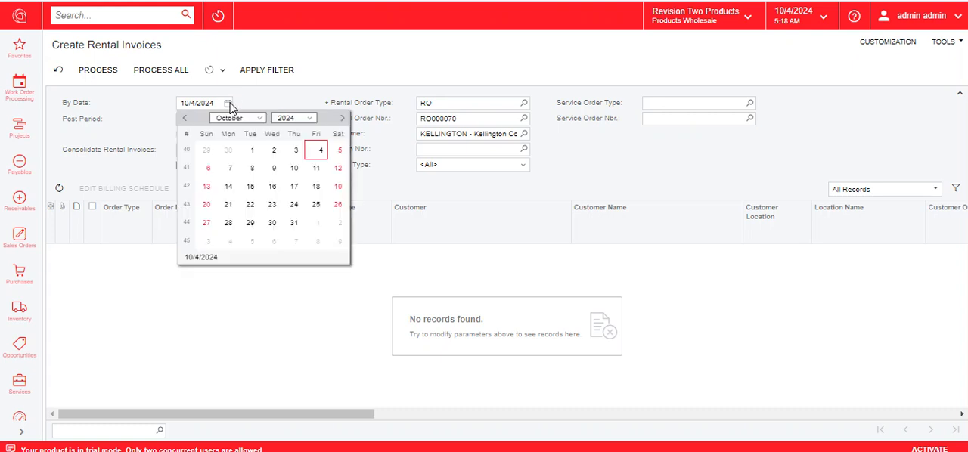
click(237, 118)
click(227, 188)
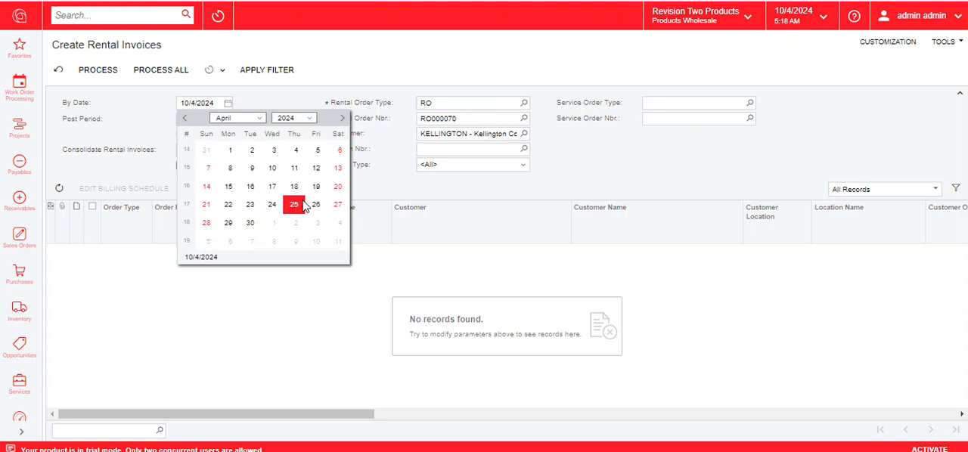
click(274, 186)
click(266, 71)
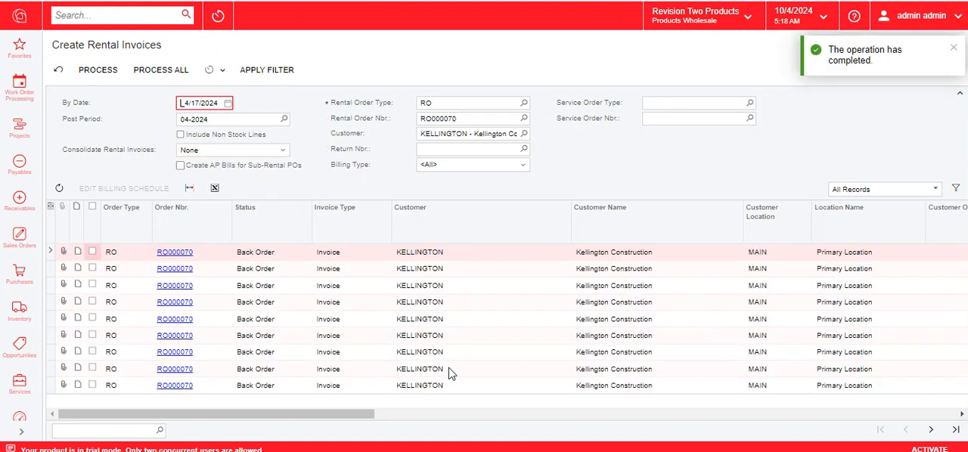
Step: Look through both pages of billable rental lines, checking their quantities, prices, From and To dates, and billing periods
click(960, 95)
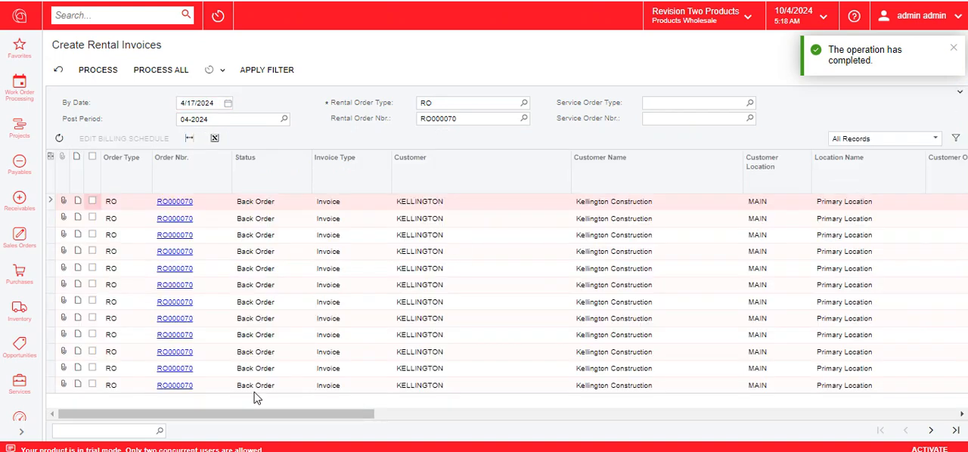
click(935, 436)
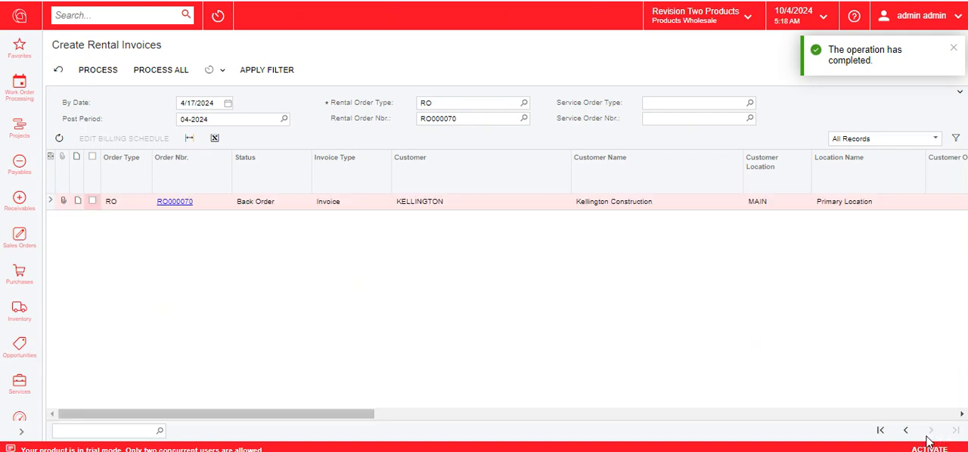
drag(276, 415, 793, 432)
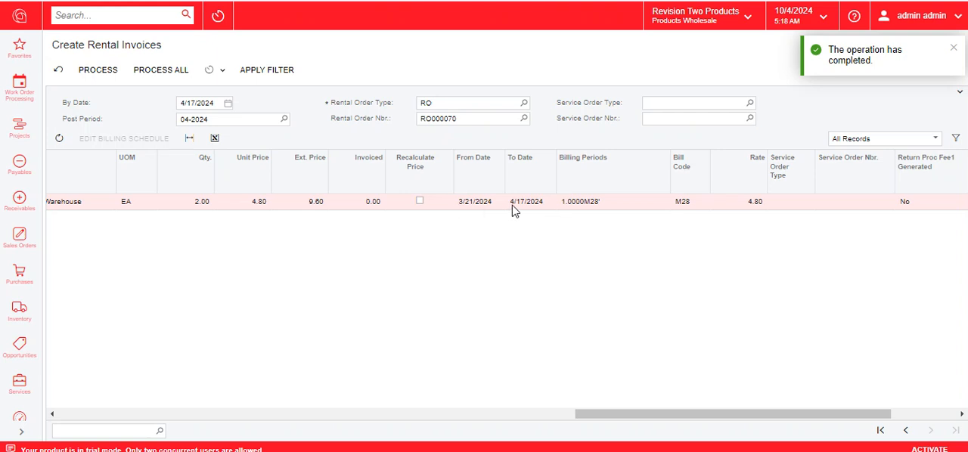
drag(605, 414, 84, 416)
click(881, 429)
drag(326, 414, 756, 415)
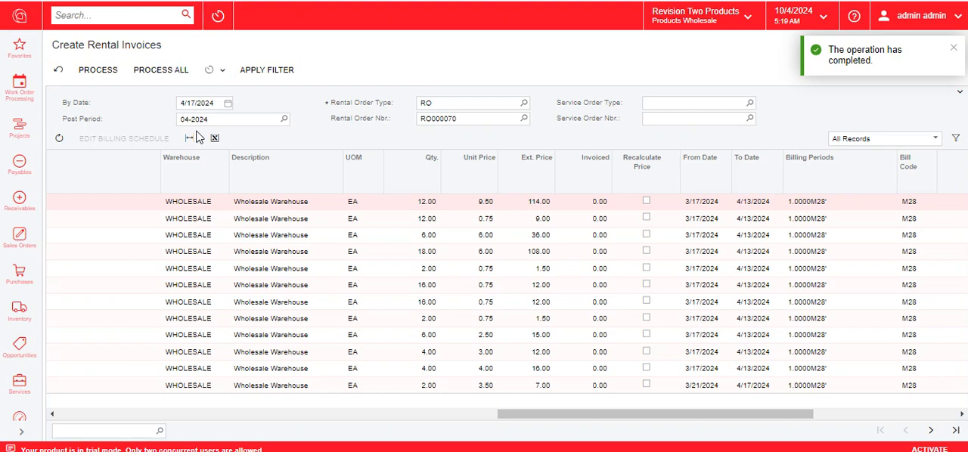
drag(500, 421, 30, 431)
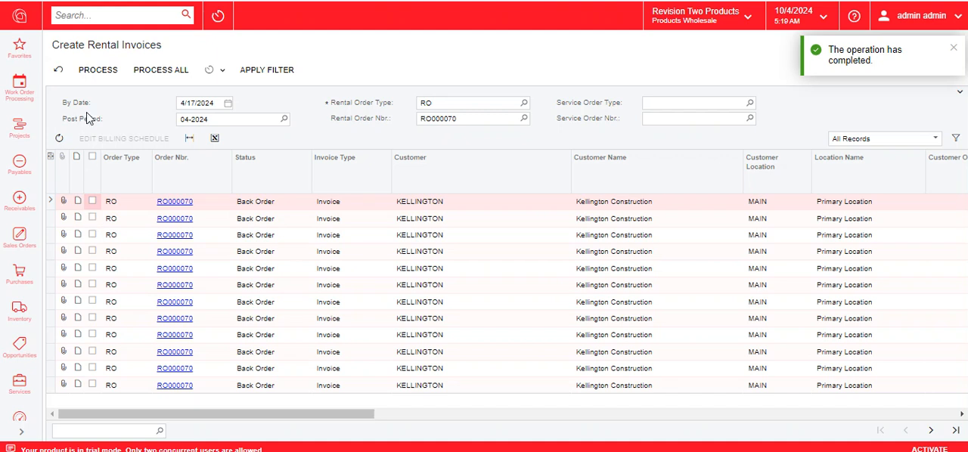
Step: Process all listed rental lines into an invoice, close the processing results, and reapply the filter to check for remaining lines
click(151, 70)
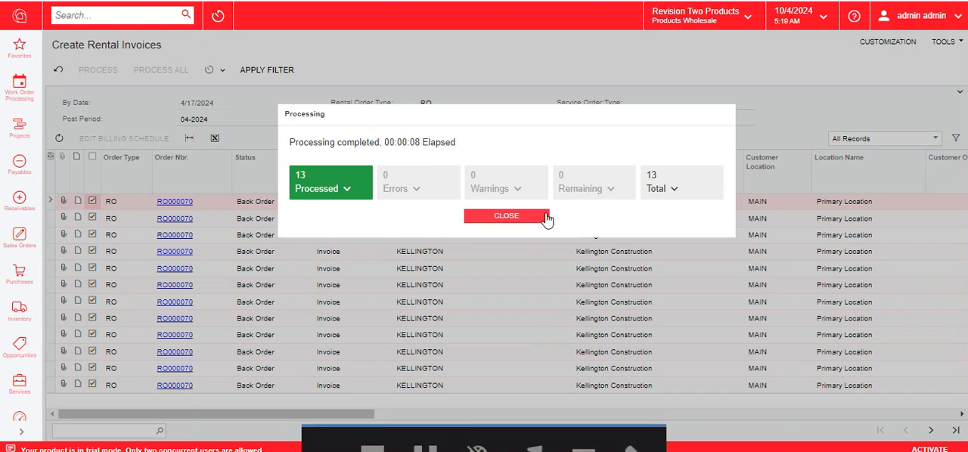
click(540, 156)
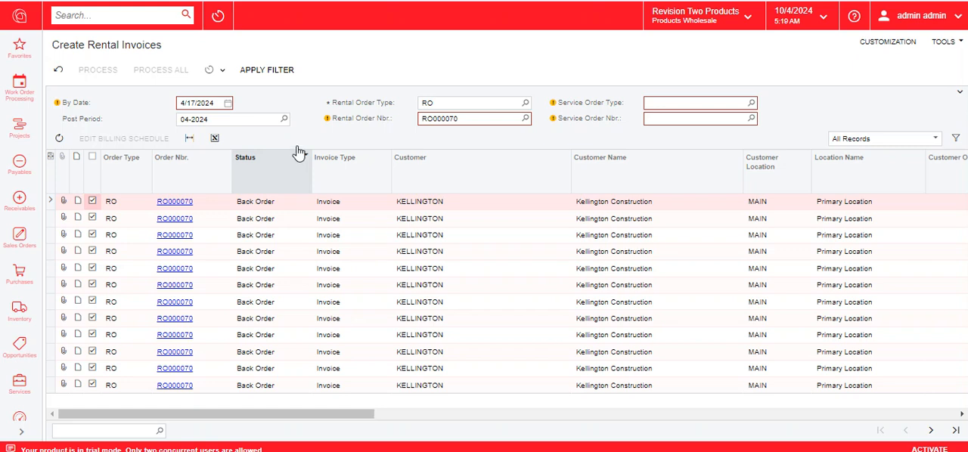
click(261, 70)
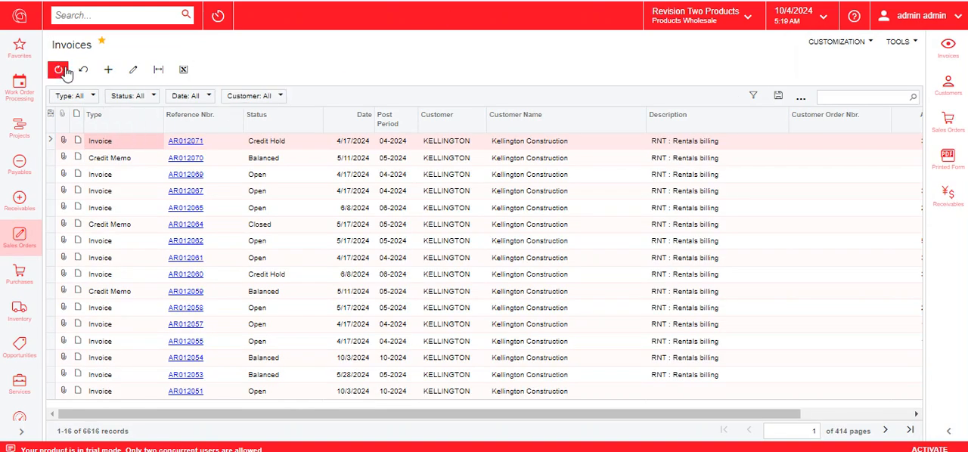
click(65, 71)
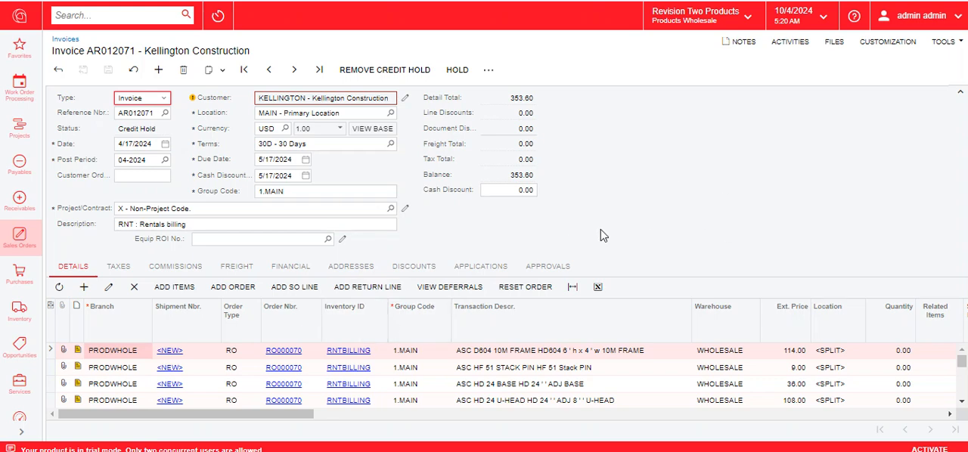
Step: Review the detail total and the transaction lines of the Kellington Construction rental invoice
double_click(520, 98)
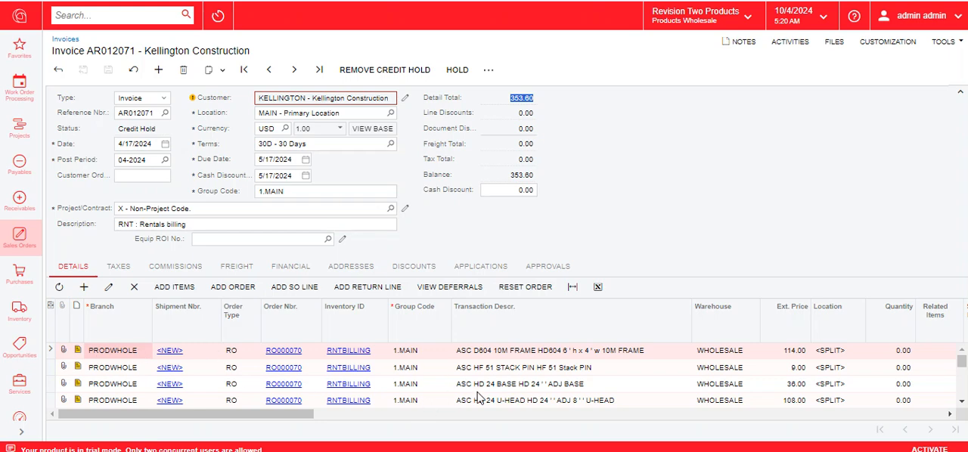
scroll(862, 389, down, 5)
scroll(906, 383, up, 3)
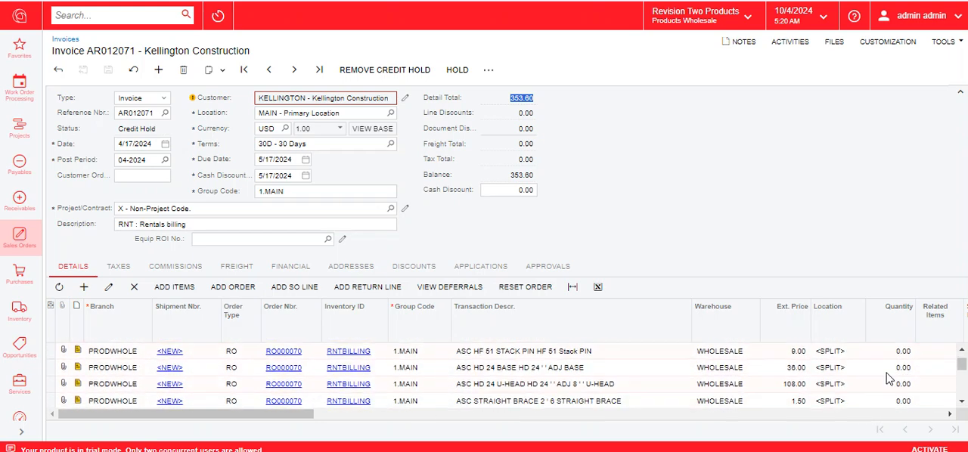
scroll(114, 366, up, 2)
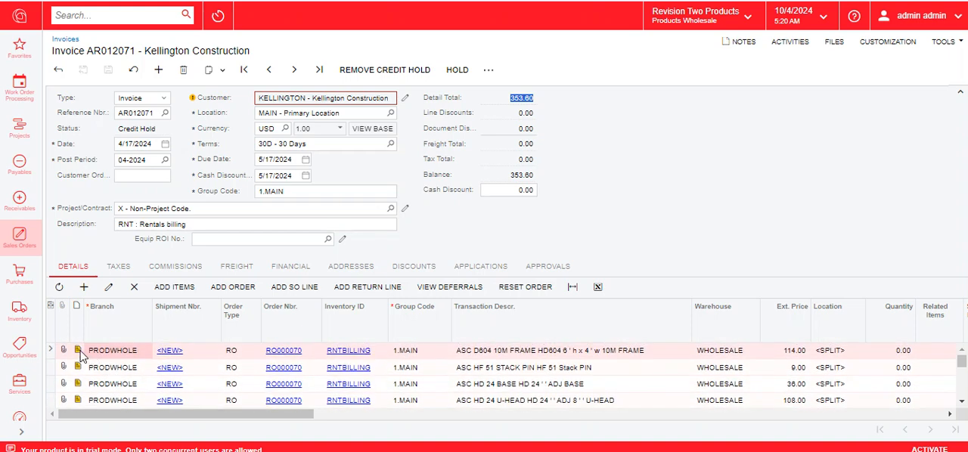
Step: Read the note on the first invoice line for its shipment, rental period, quantity and M28 rate, and close the note
click(78, 352)
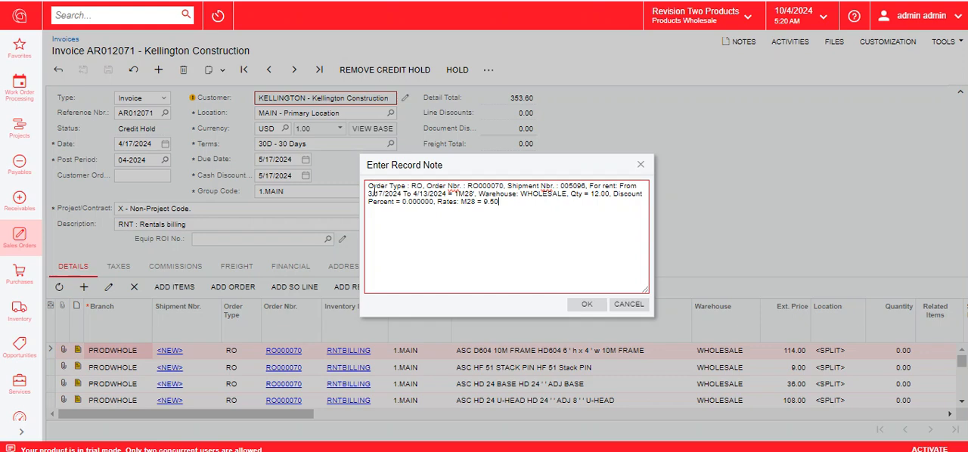
drag(411, 186, 605, 186)
drag(368, 194, 474, 195)
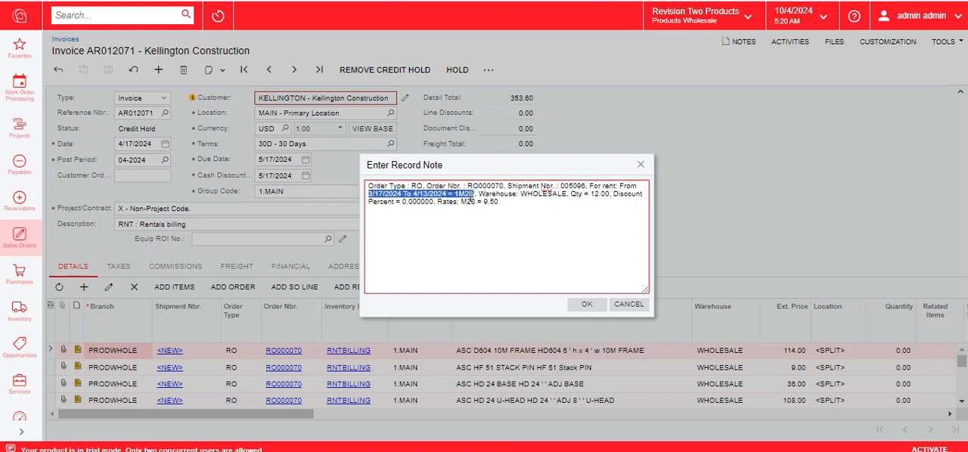
drag(576, 195, 605, 198)
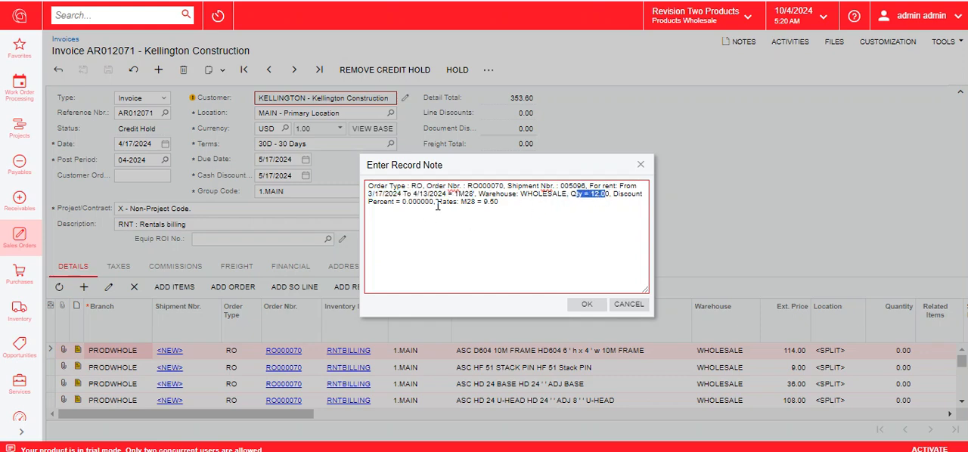
drag(437, 202, 505, 202)
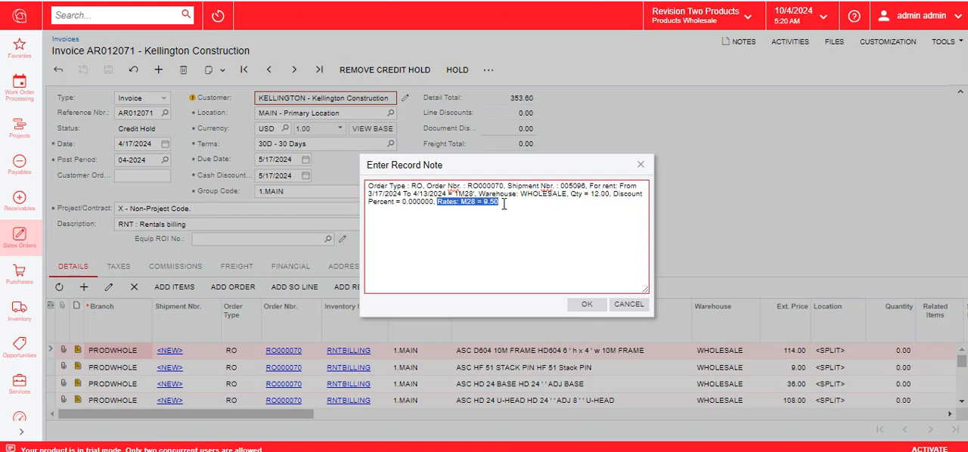
click(587, 304)
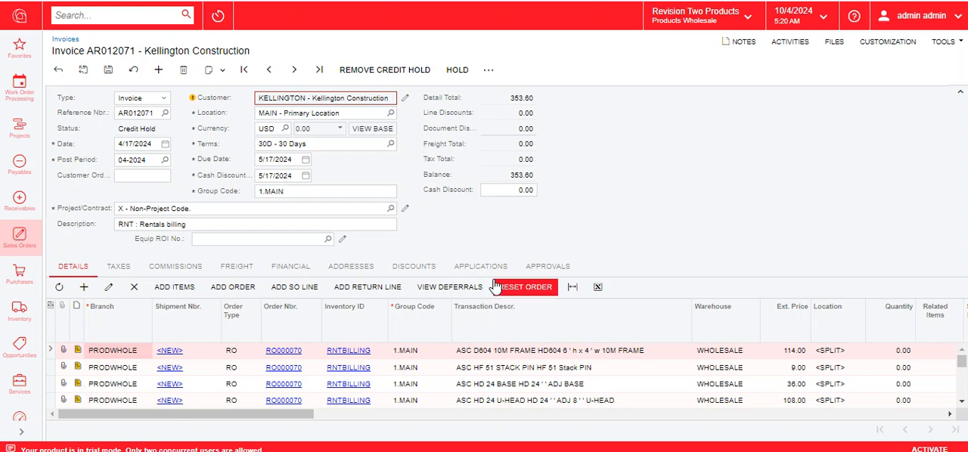
Step: Remove the credit hold from the rental invoice dated 4/17/2024 and release it
click(363, 68)
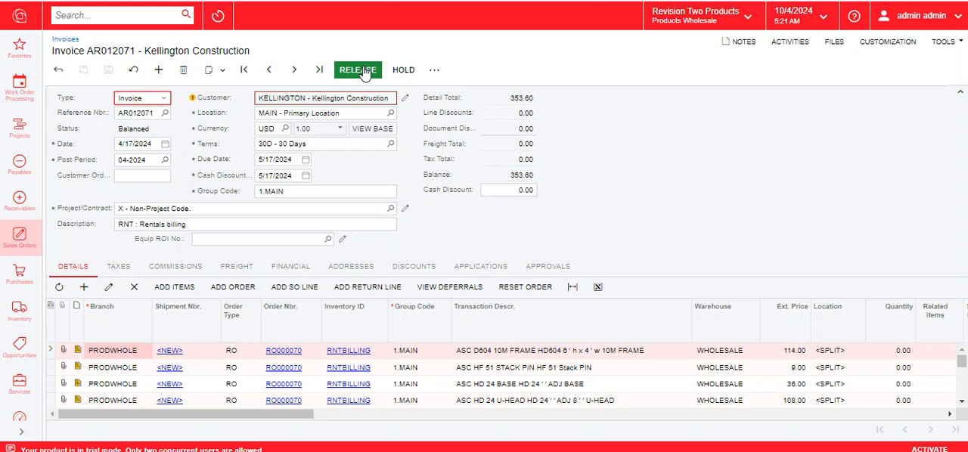
click(364, 68)
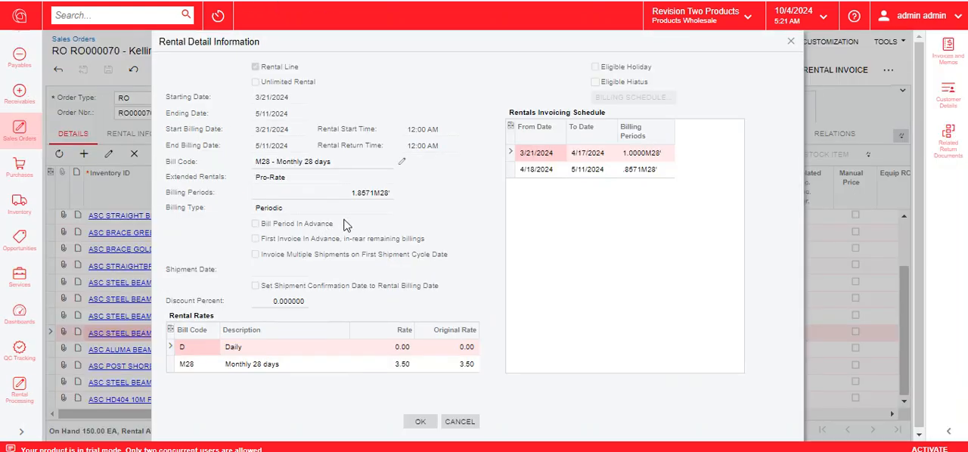
Step: Close the rental detail information on the order and check the Requested On dates of the lines not yet completed
click(791, 42)
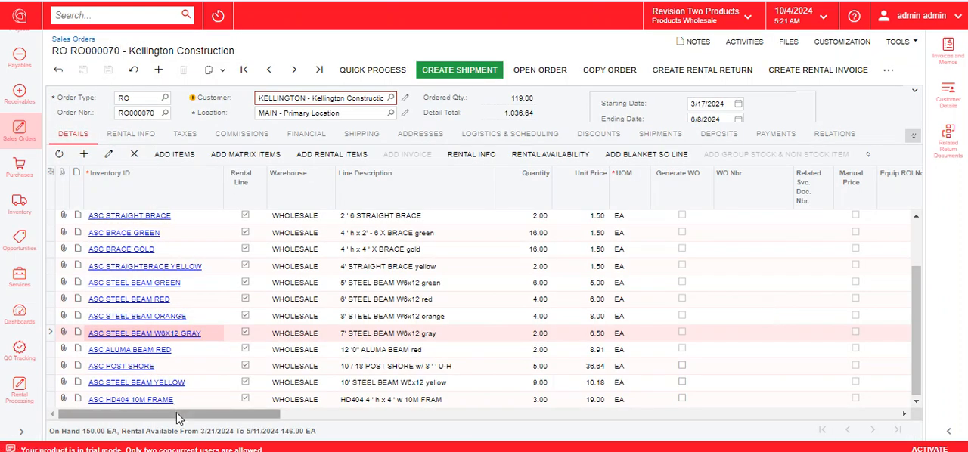
click(54, 366)
drag(148, 415, 821, 425)
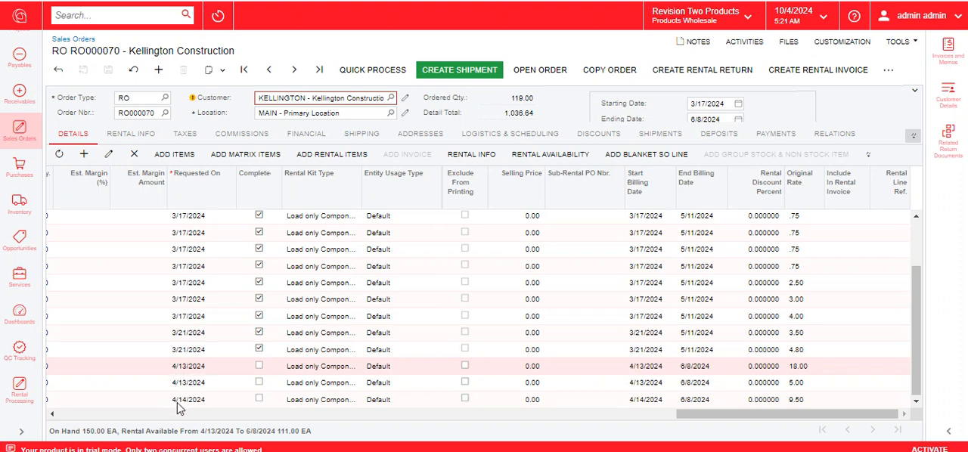
Step: Create a shipment dated 4/13/2024 from the WHOLESALE warehouse for the rental order and confirm it
click(467, 66)
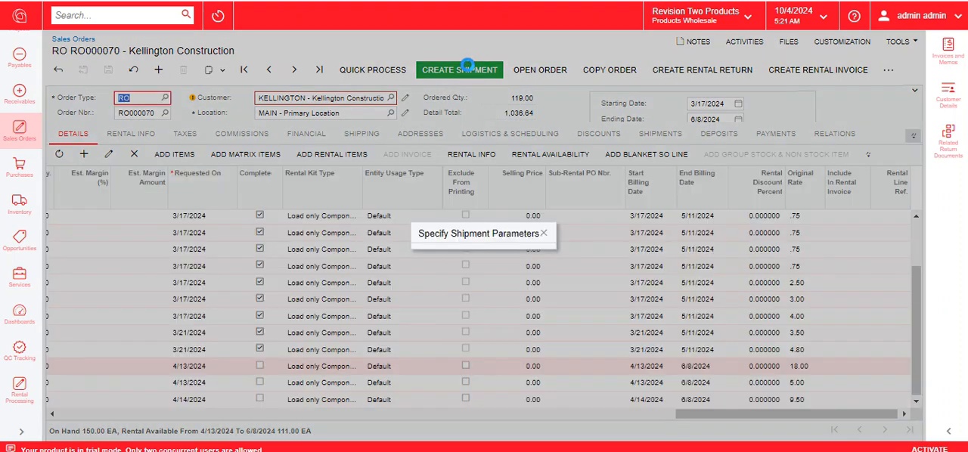
click(496, 228)
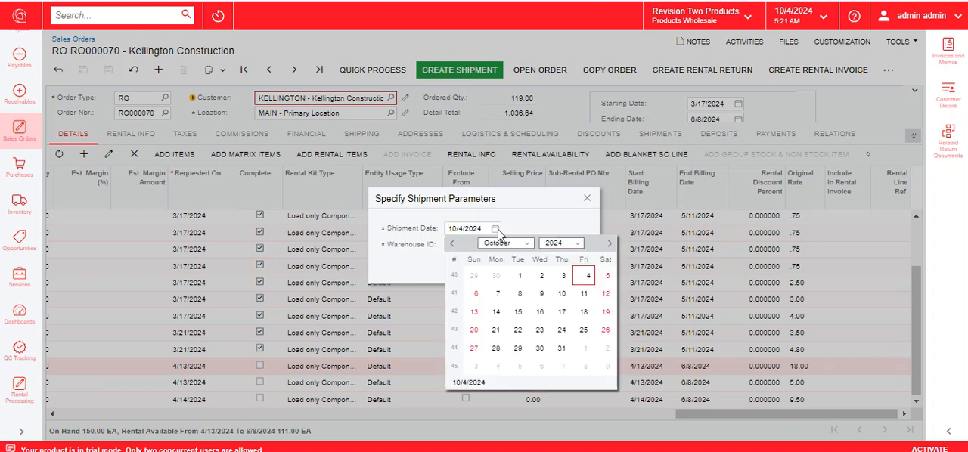
click(507, 245)
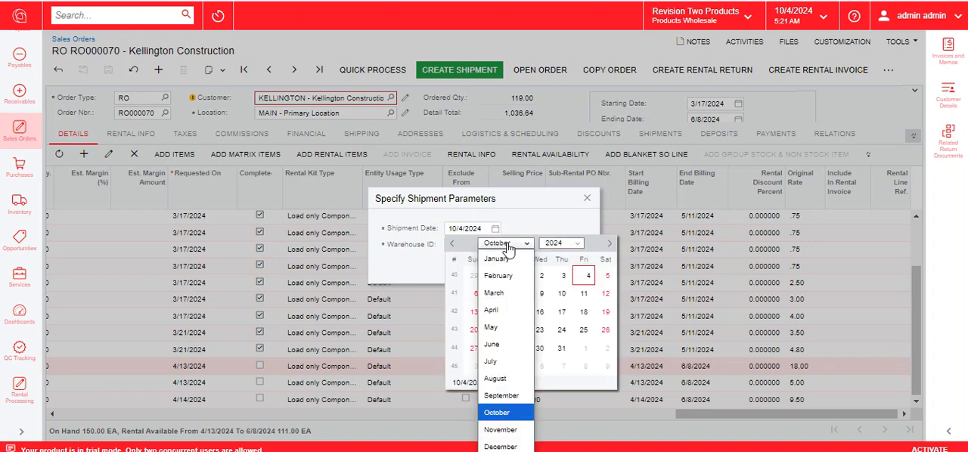
click(506, 310)
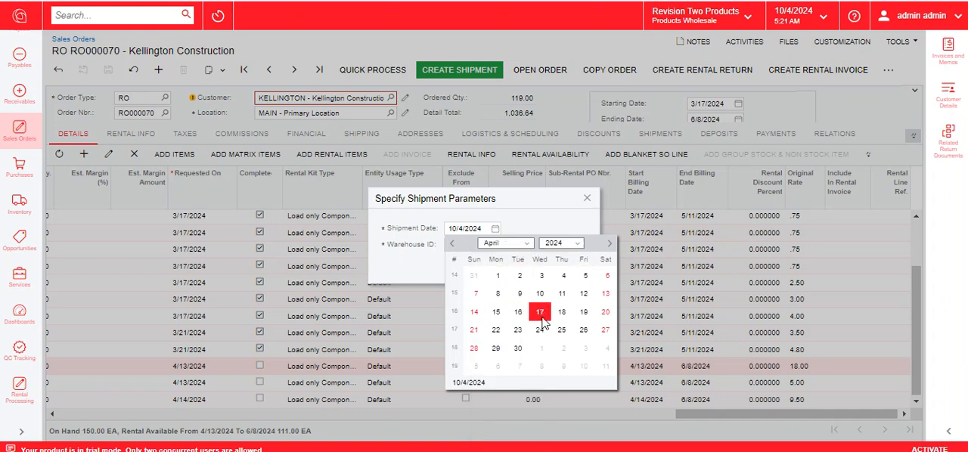
click(606, 294)
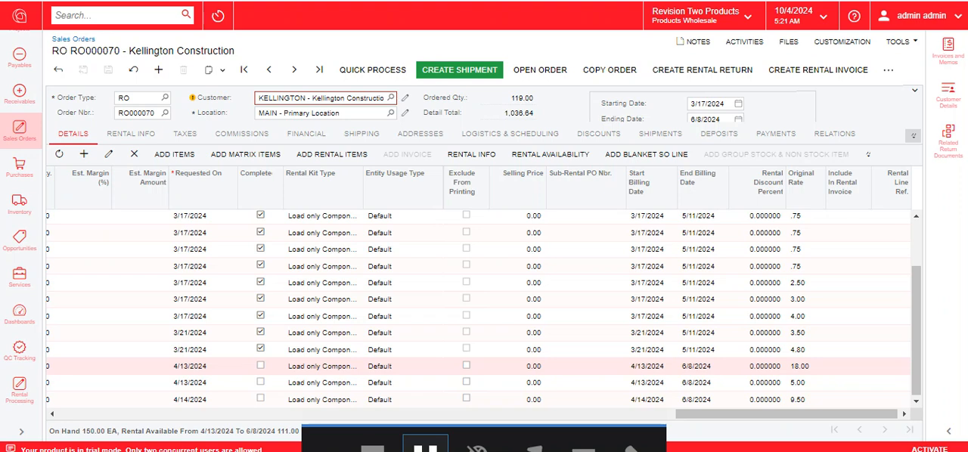
click(346, 71)
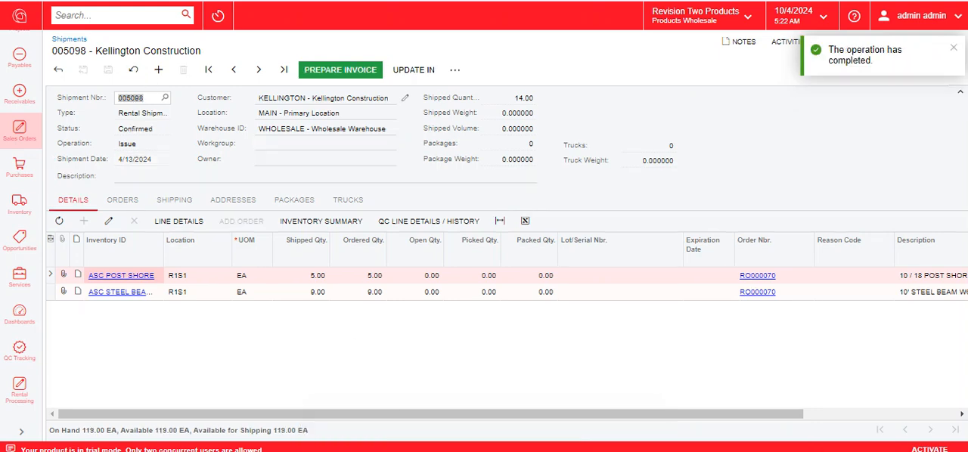
Step: Return to the rental order, create a shipment dated 4/14/2024 from the WHOLESALE warehouse and confirm it
key(alt+Left)
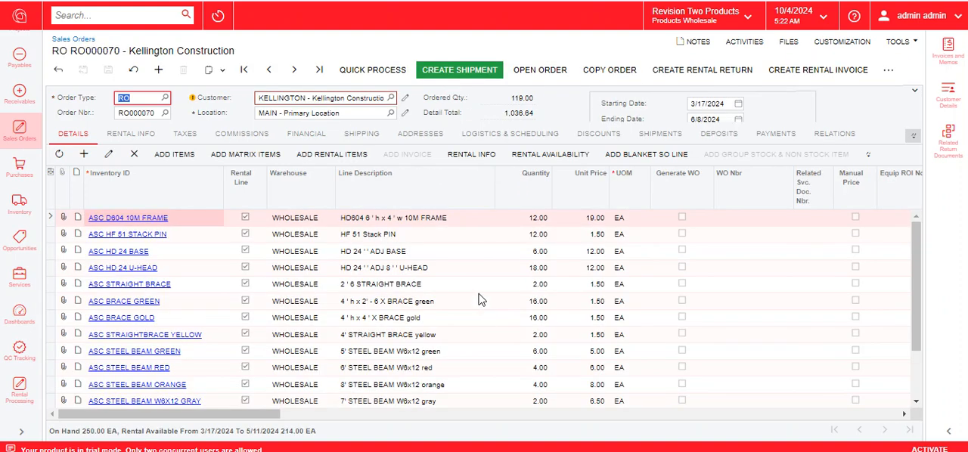
click(461, 77)
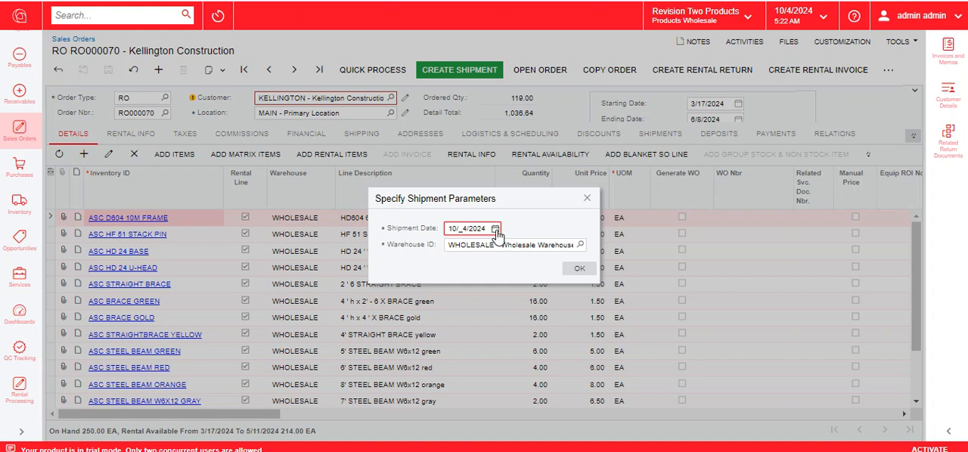
click(496, 230)
click(493, 251)
click(498, 312)
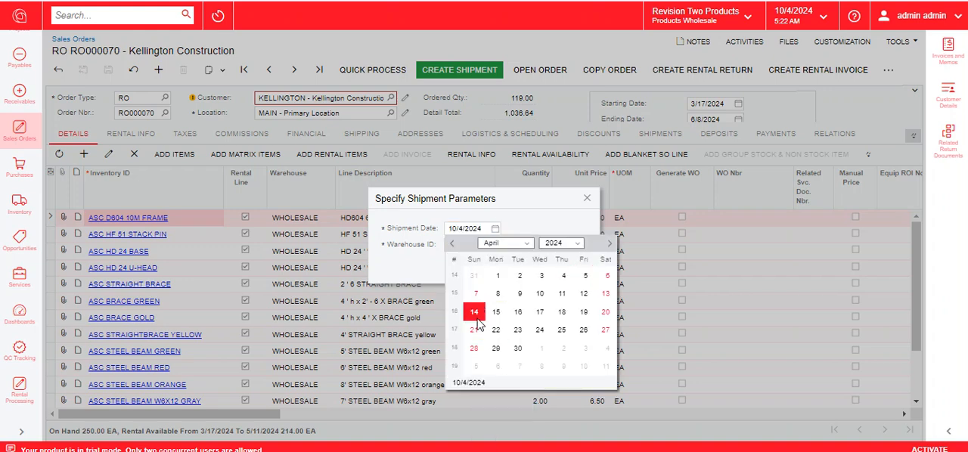
click(474, 312)
click(579, 269)
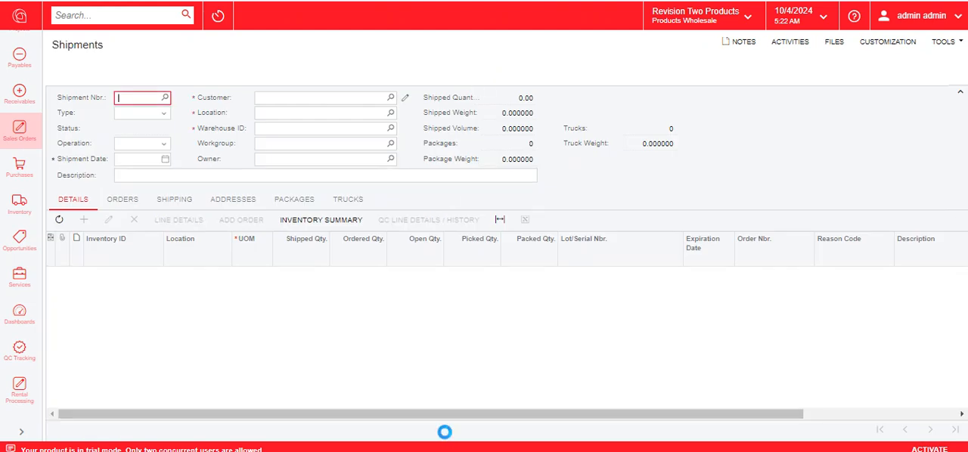
click(371, 71)
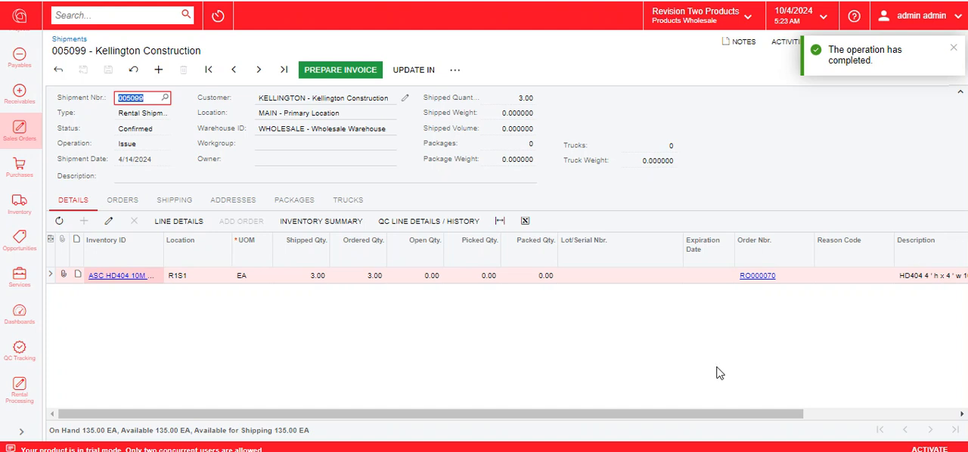
Step: Search for the rental return transaction screen, open it and start a new rental return
click(145, 18)
text(rental retr)
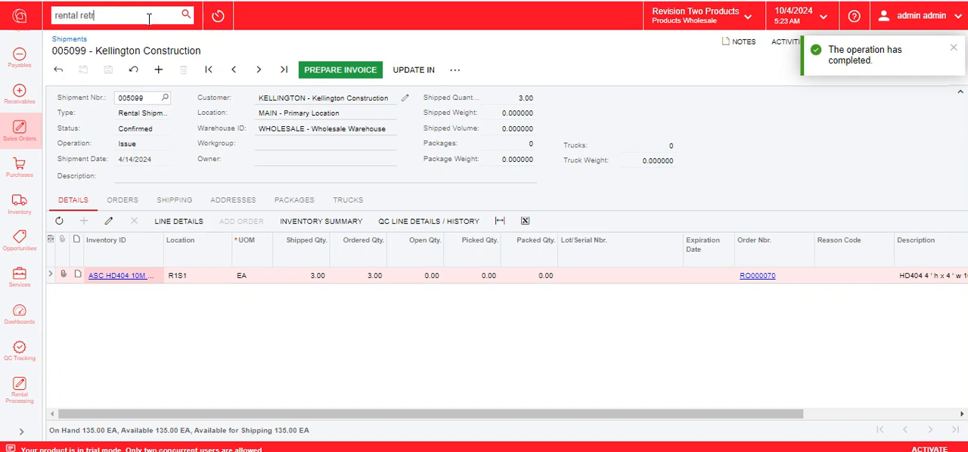
key(BackSpace)
text(urn)
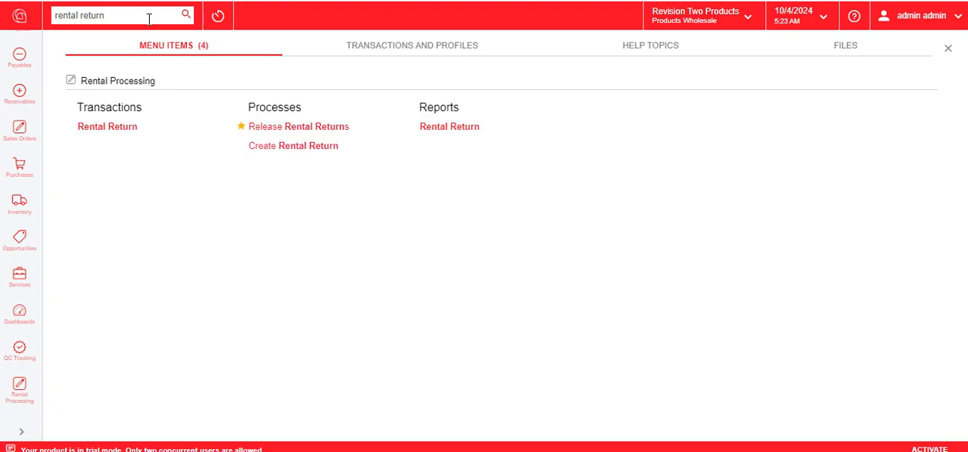
right_click(142, 139)
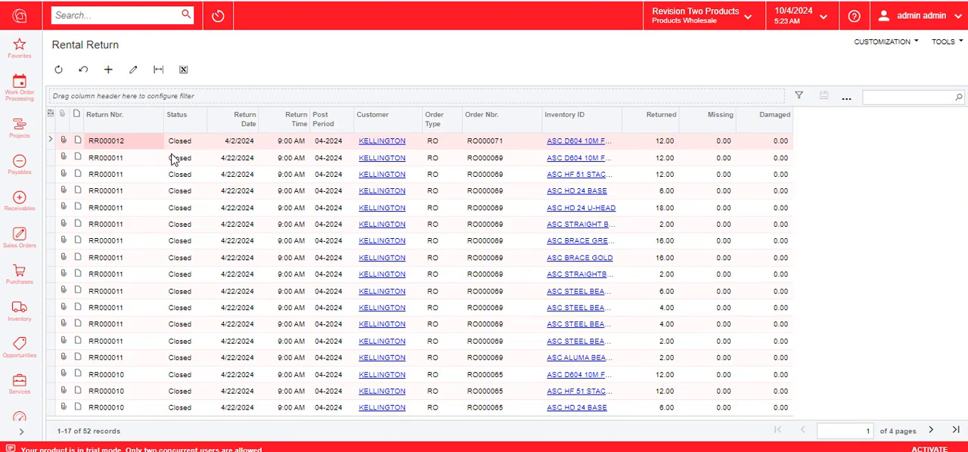
click(108, 70)
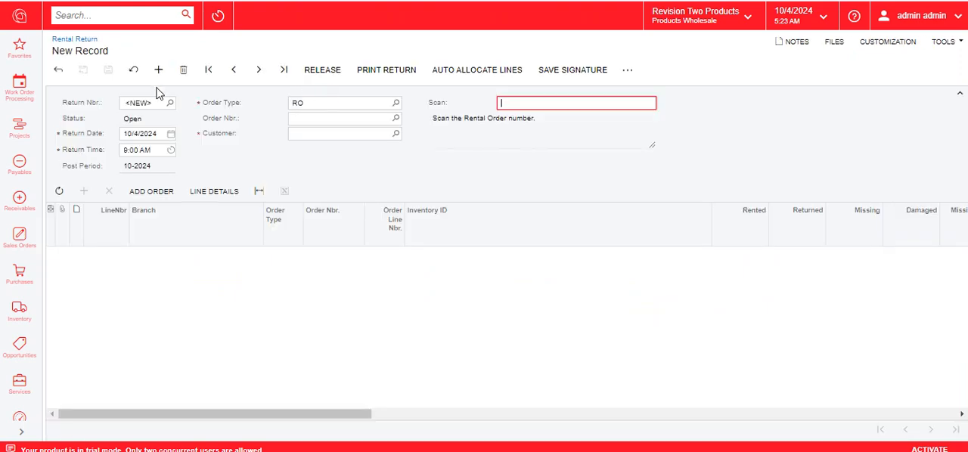
Step: Set the return date to 4/22/2024 and load the Kellington Construction rental order into the return
click(170, 134)
click(183, 150)
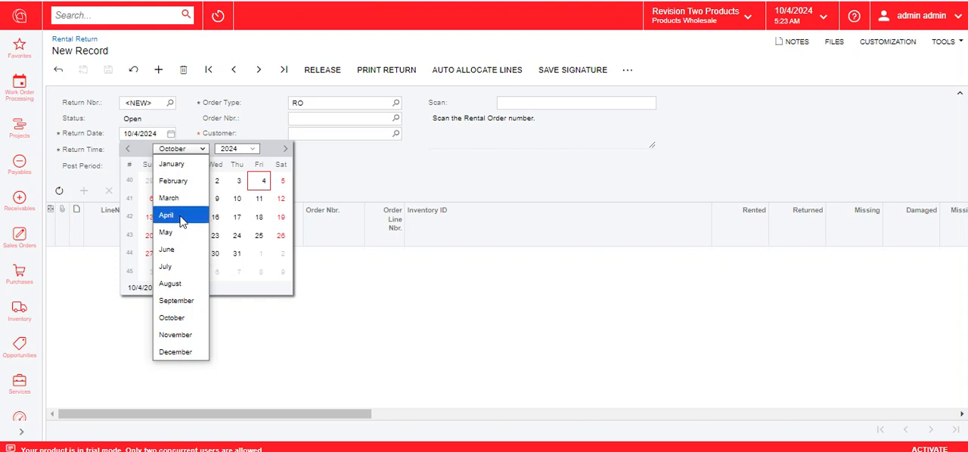
click(168, 216)
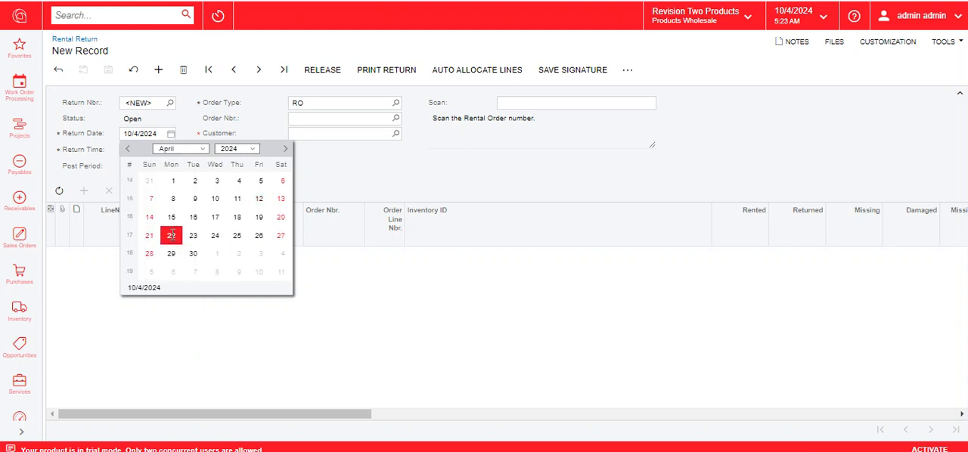
click(172, 236)
click(393, 118)
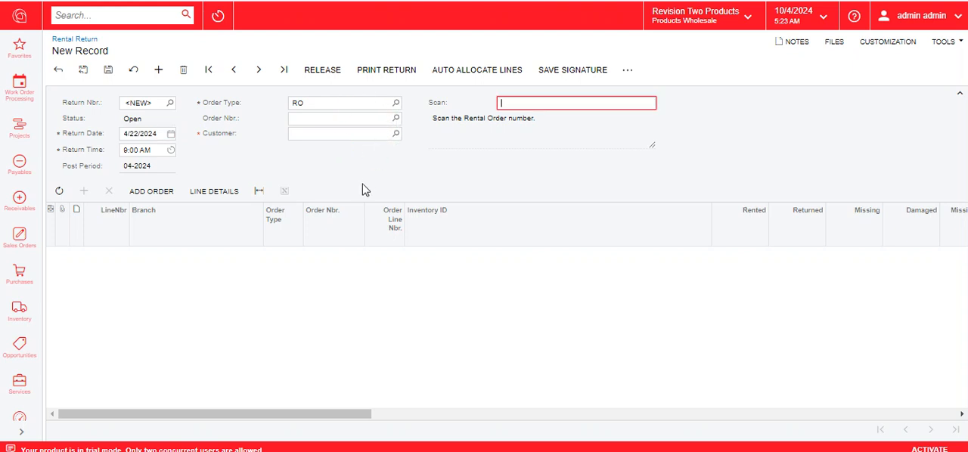
double_click(350, 202)
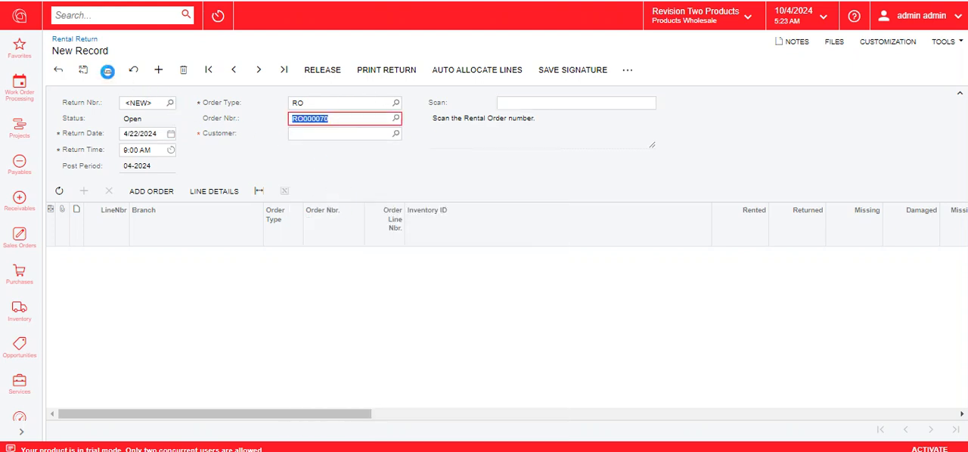
Step: Delete the ASC POST SHORE, ASC STEEL BEAM YELLOW and ASC HD404 10M FRAME lines from the rental return
scroll(388, 337, down, 3)
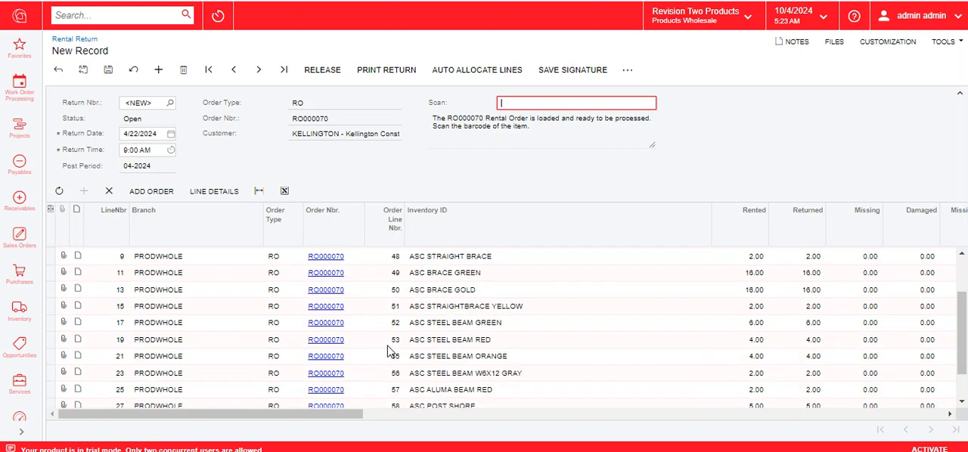
scroll(386, 331, up, 3)
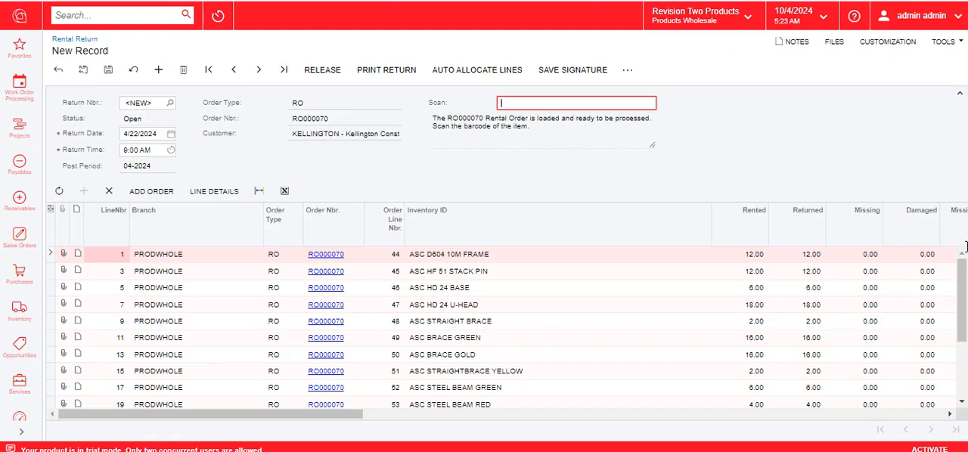
scroll(962, 295, down, 2)
mouse_move(962, 349)
mouse_down()
mouse_move(962, 294)
mouse_move(964, 361)
mouse_up()
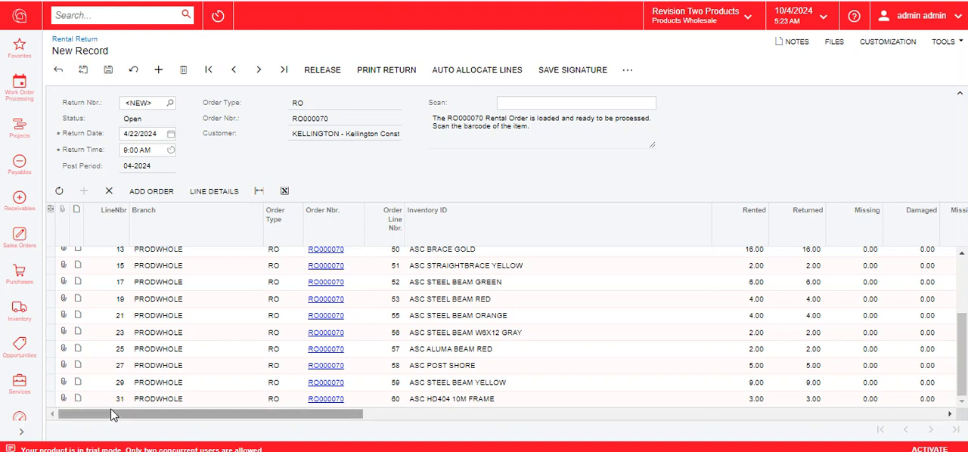
click(53, 365)
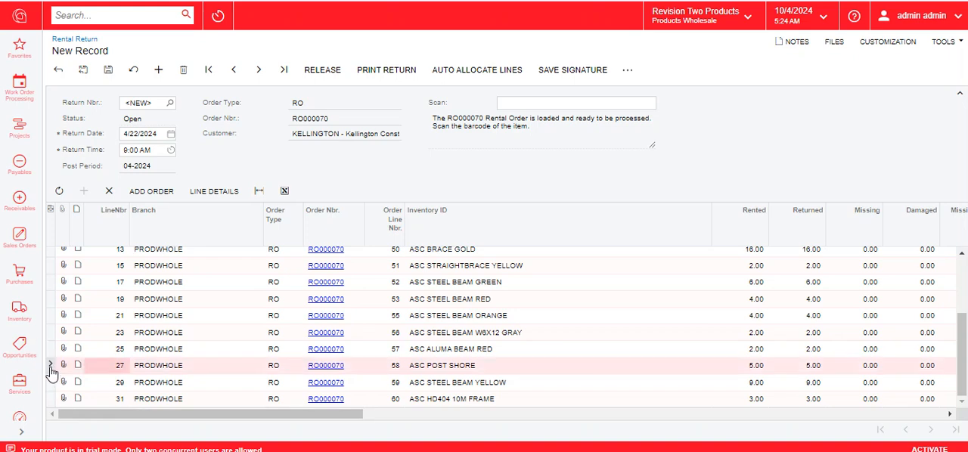
click(109, 191)
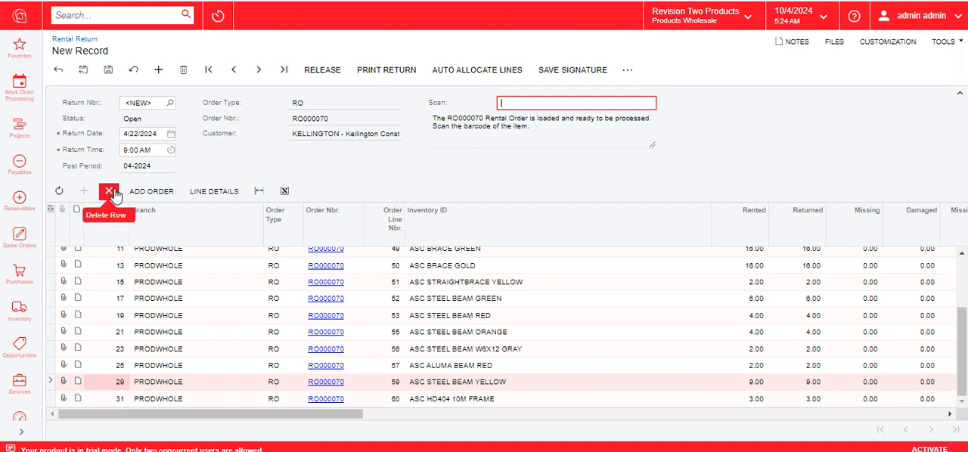
click(112, 192)
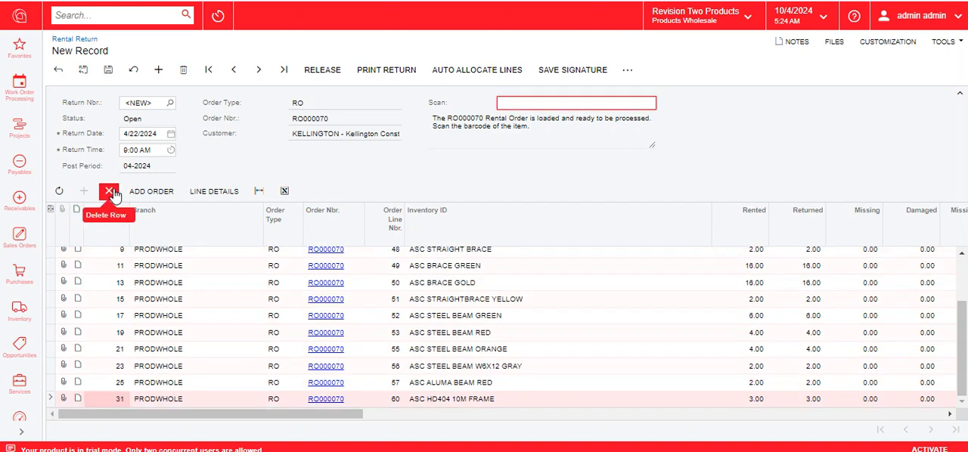
click(113, 193)
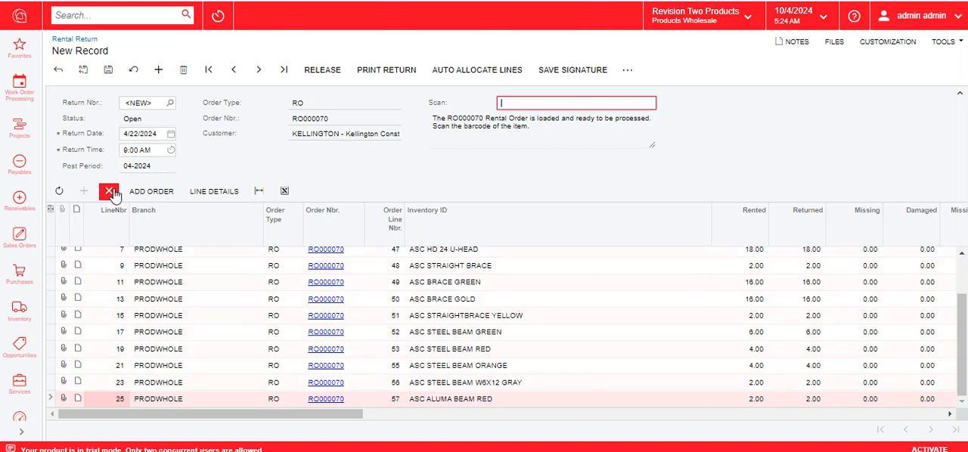
Step: Save the rental return and check the rental dates and return tracking of its lines
scroll(603, 389, up, 3)
scroll(603, 389, down, 2)
click(108, 74)
drag(271, 414, 346, 425)
scroll(690, 393, up, 1)
drag(403, 408, 586, 431)
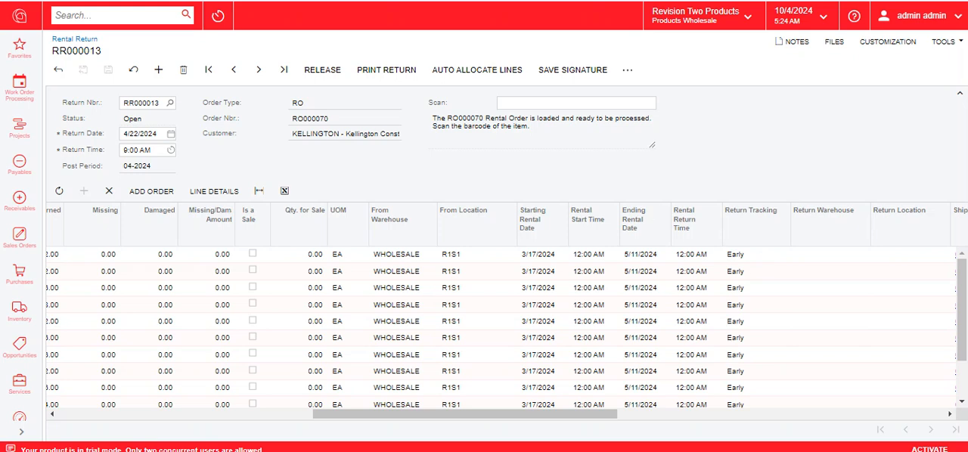
Step: Check the rental information on the sales order and release the rental return
click(180, 1)
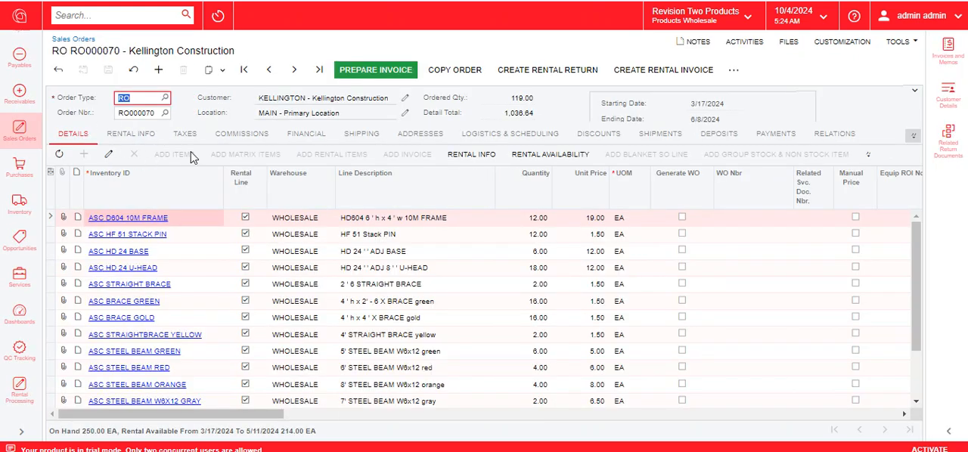
click(470, 162)
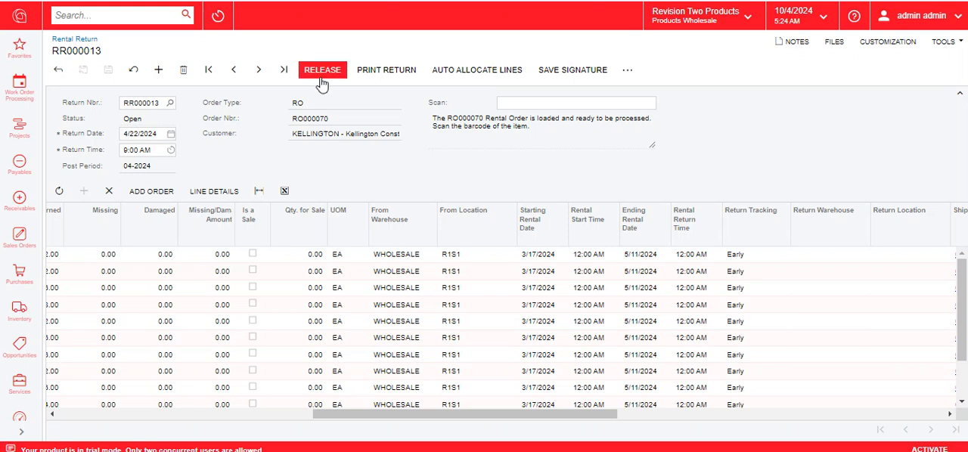
click(320, 73)
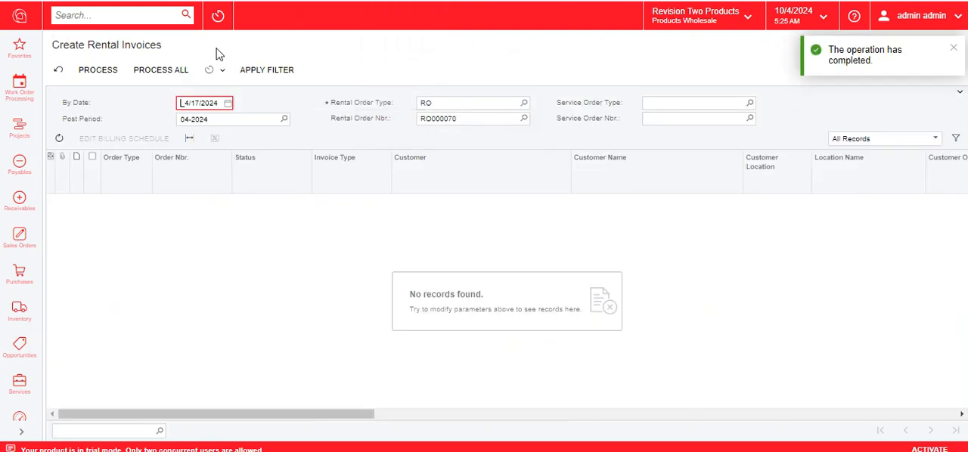
Step: Set the By Date for creating rental invoices to 5/11/2024 and apply the filter to the rental order
click(262, 70)
click(229, 104)
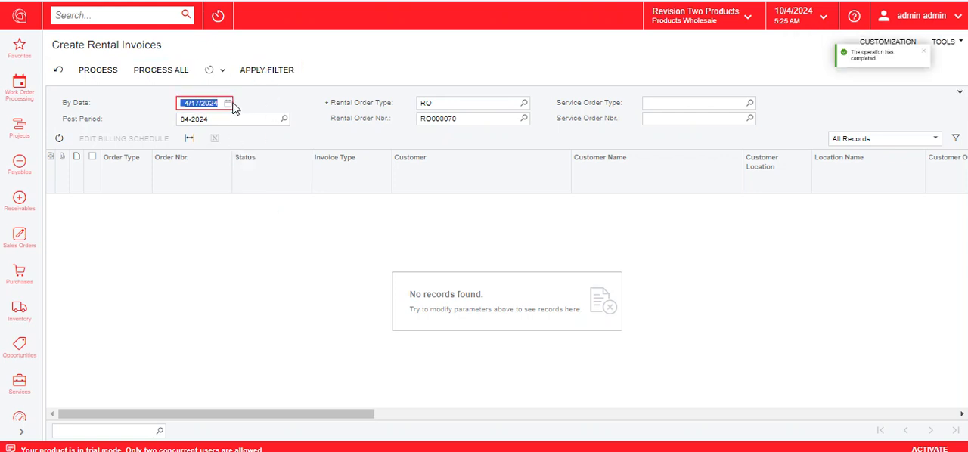
click(246, 119)
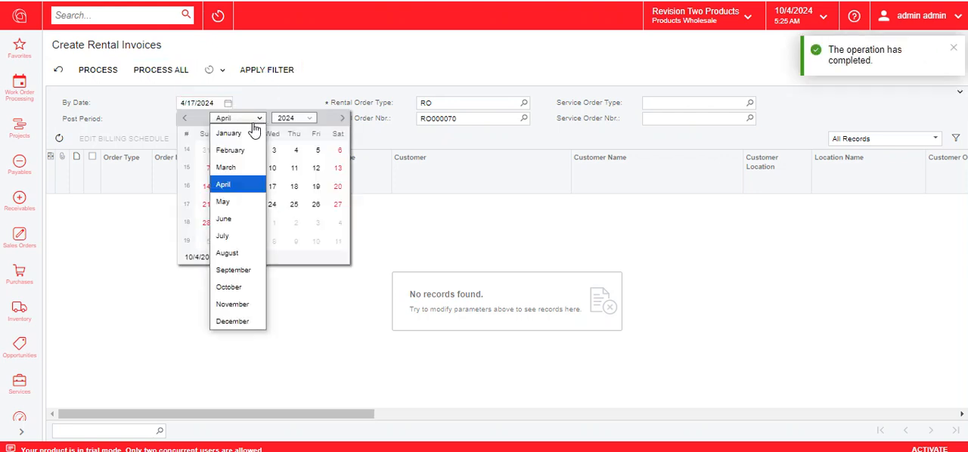
click(233, 196)
click(338, 168)
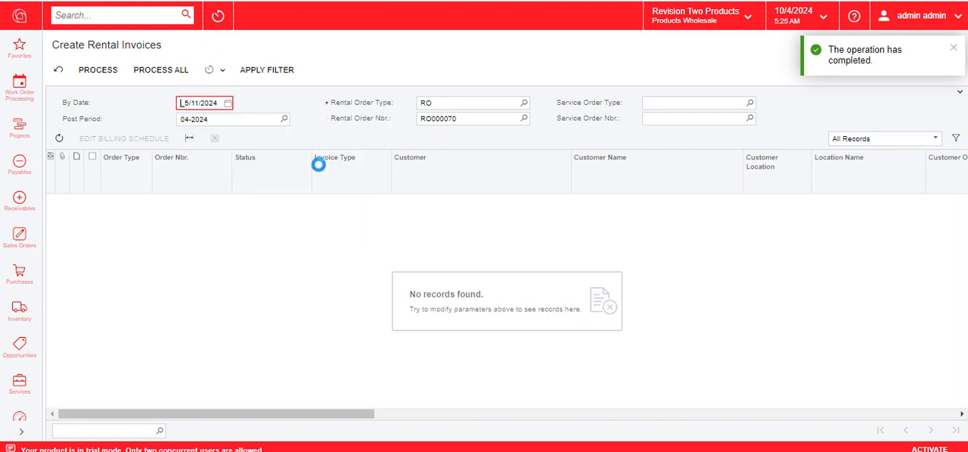
click(98, 76)
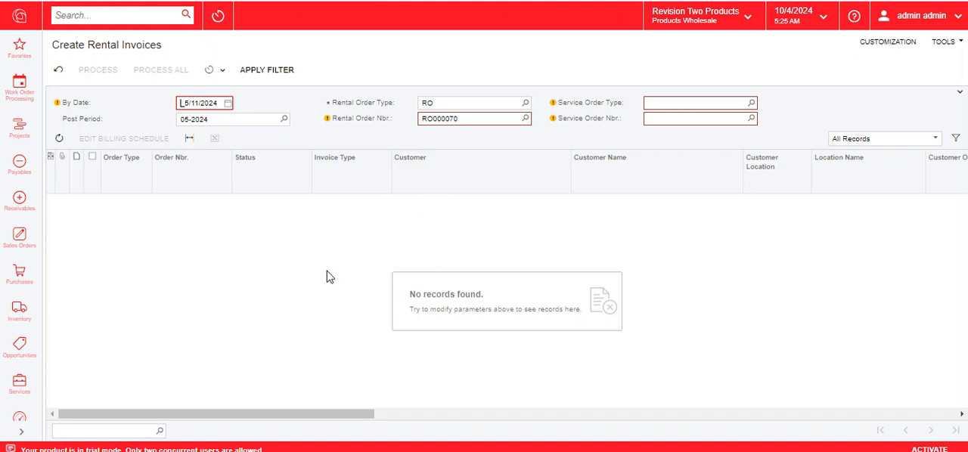
click(286, 70)
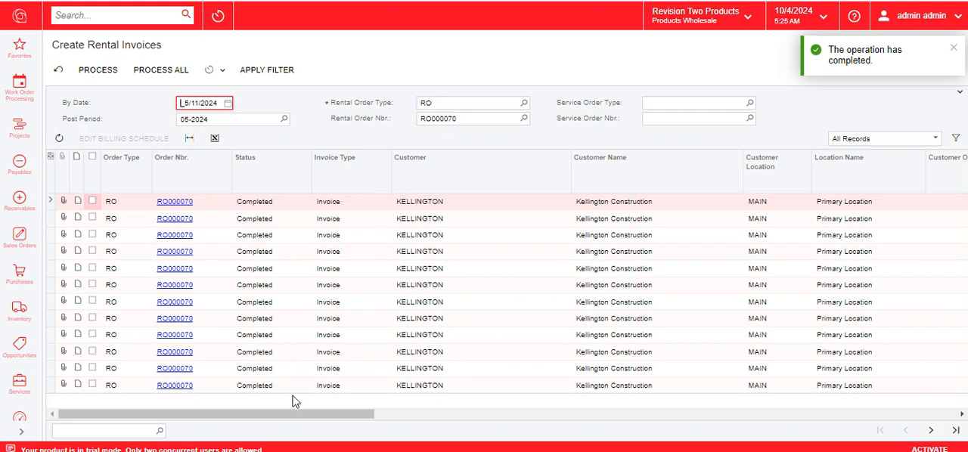
Step: Review the prices, from and to dates and billing periods of all listed lines and process them all into rental invoices
drag(297, 412, 497, 425)
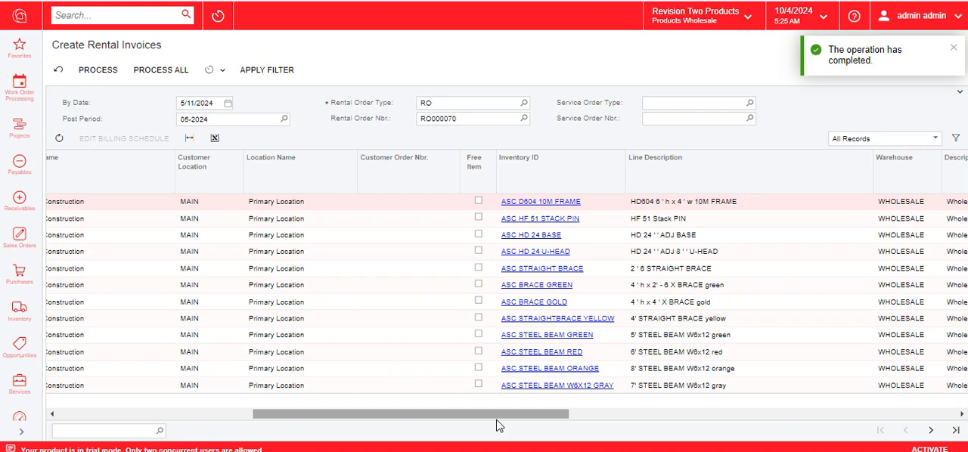
drag(497, 426, 785, 437)
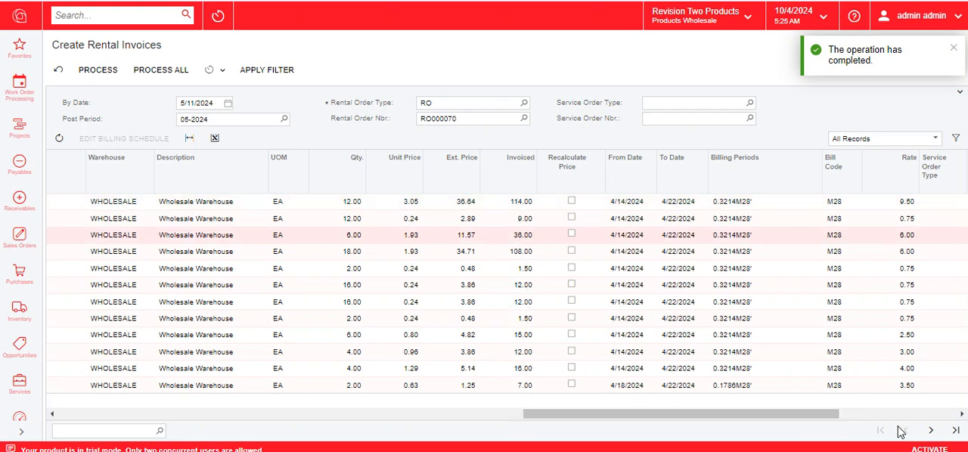
click(931, 430)
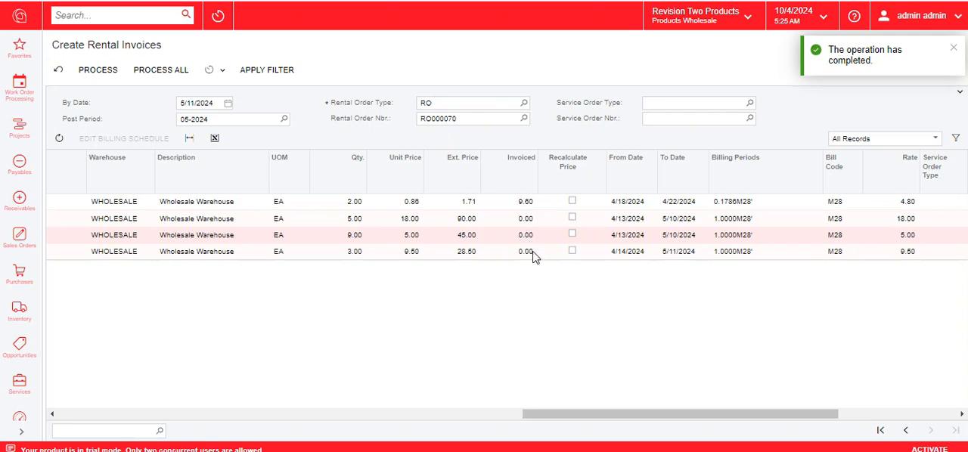
drag(612, 418, 157, 420)
click(879, 431)
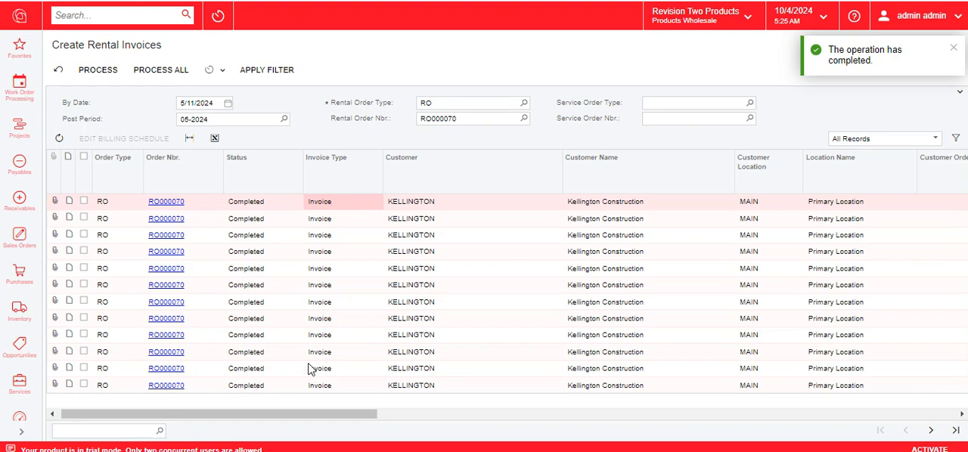
drag(308, 418, 664, 395)
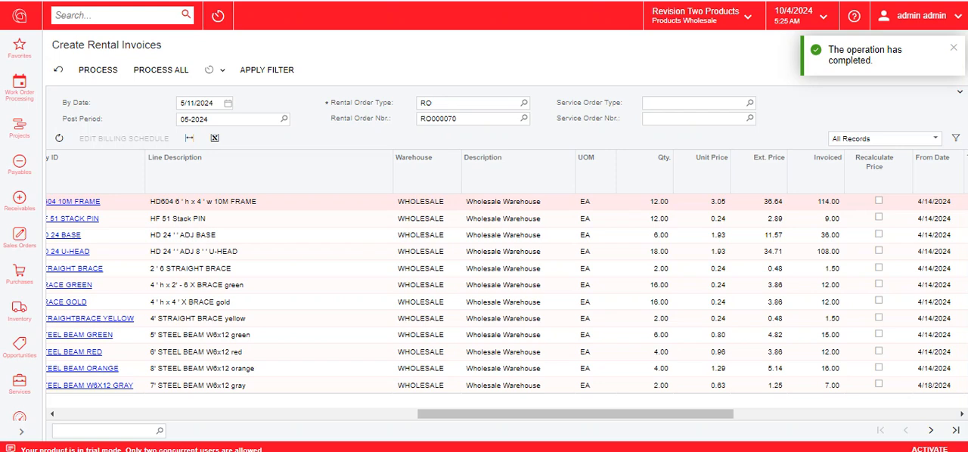
drag(552, 415, 652, 420)
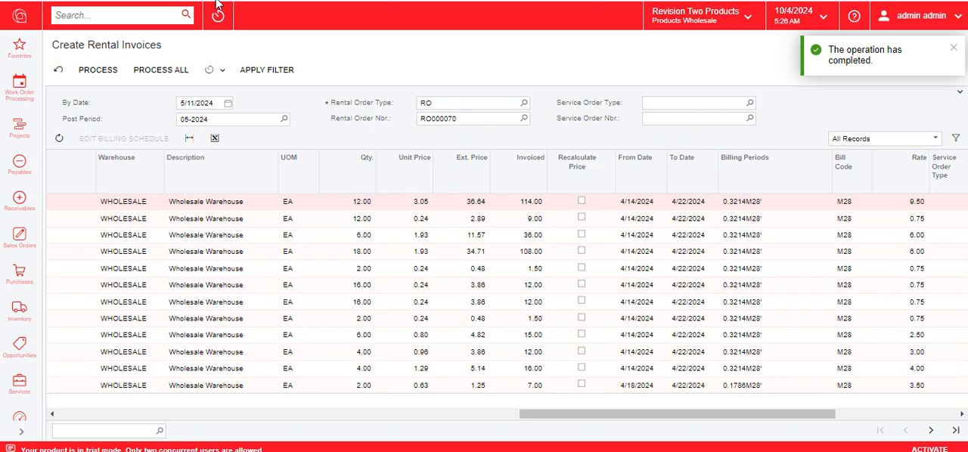
click(954, 48)
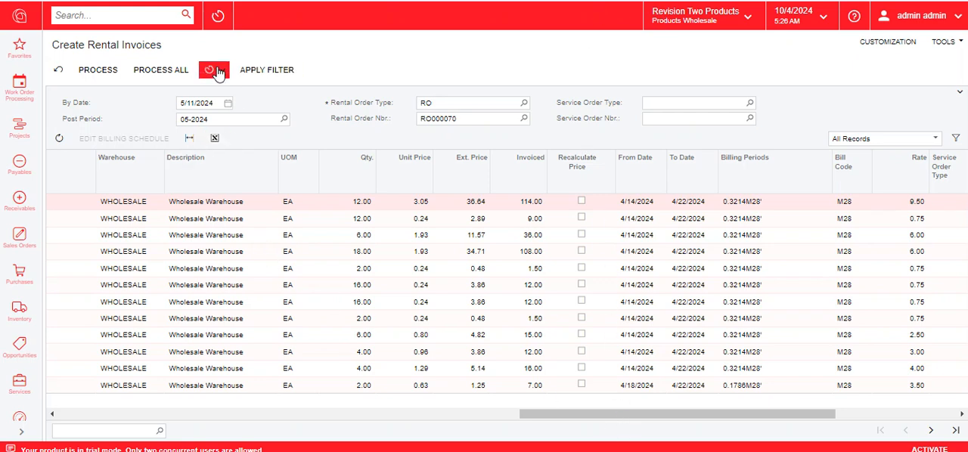
click(155, 71)
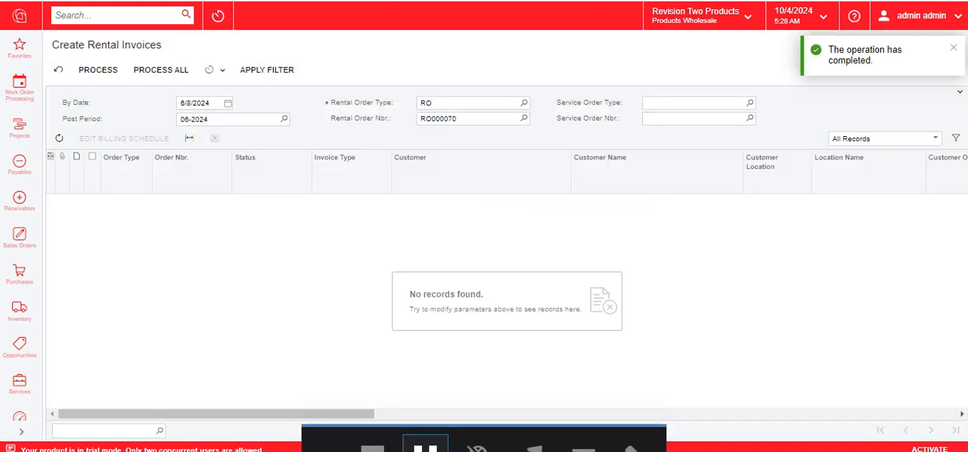
Step: Set the By Date for creating rental invoices to 6/8/2024 and apply the filter to the rental order
click(227, 102)
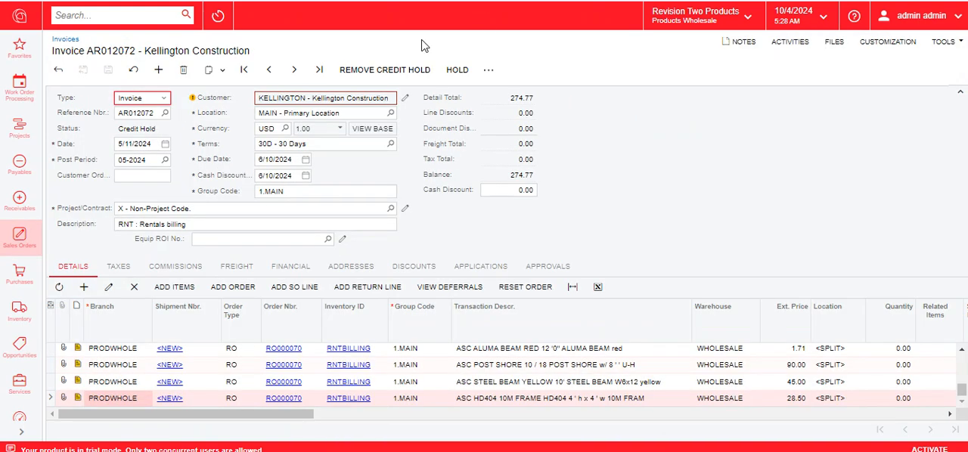
click(372, 69)
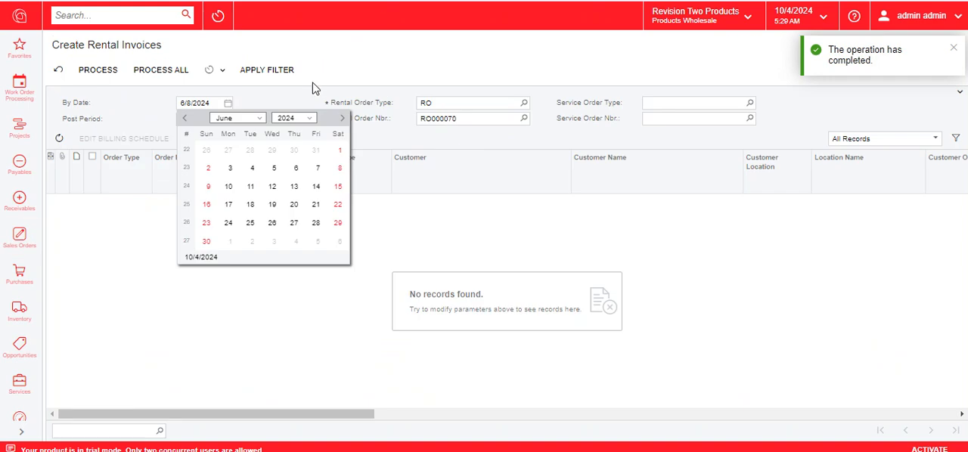
click(268, 91)
click(289, 69)
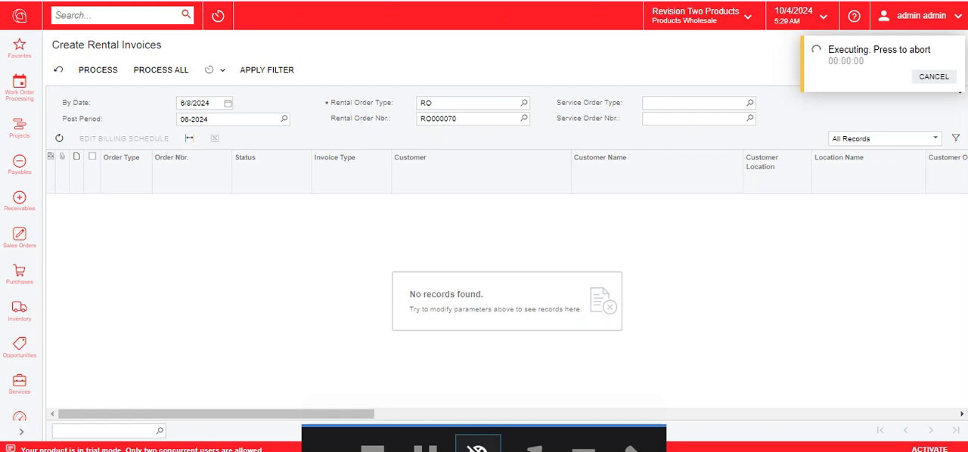